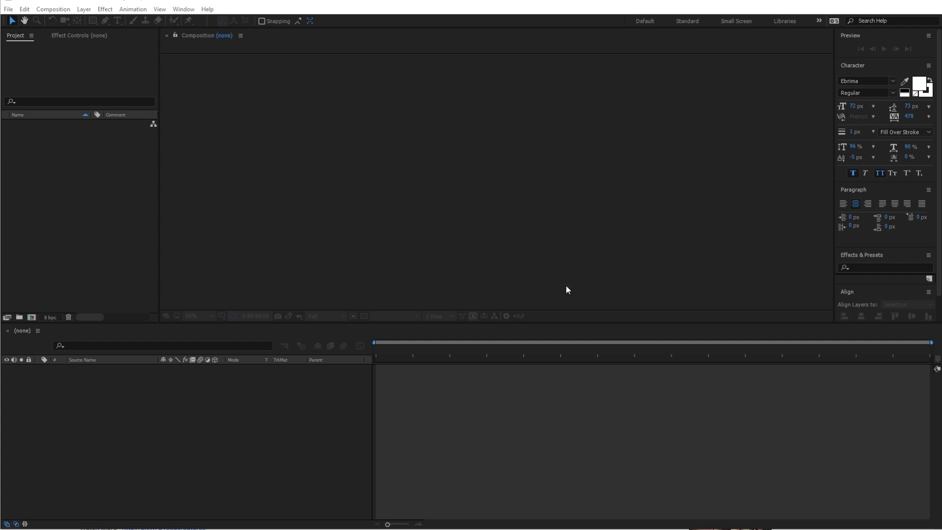
# Step: Set up a new composition named 'audio visualizer' at 1920×1080, 30 fps, 0:01:00:00
pyautogui.click(62, 268)
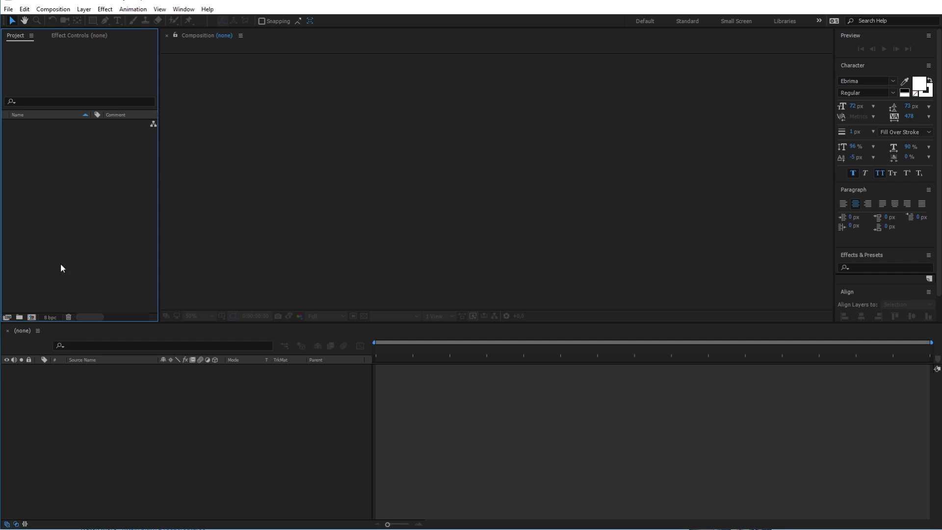
pyautogui.click(31, 317)
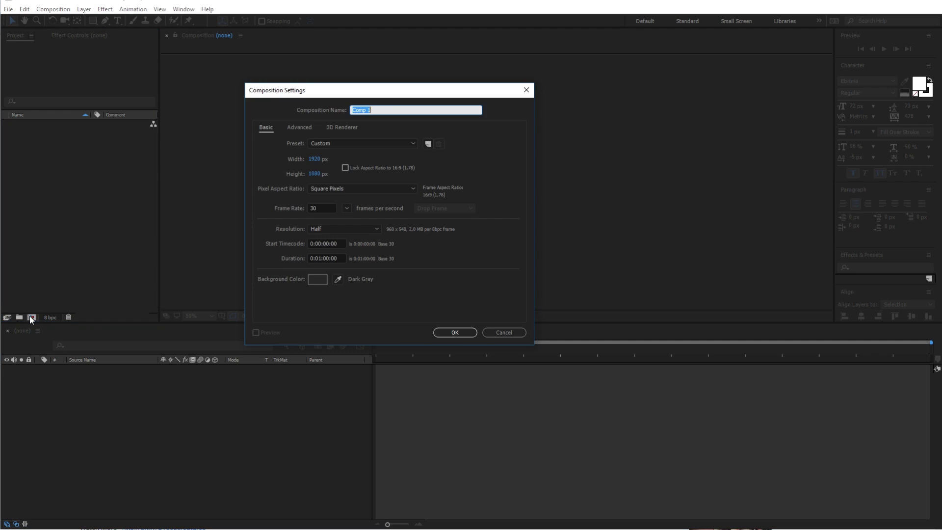
pyautogui.click(387, 106)
pyautogui.doubleClick(387, 106)
pyautogui.write('audio visualizer')
pyautogui.click(317, 160)
pyautogui.click(316, 174)
pyautogui.click(340, 309)
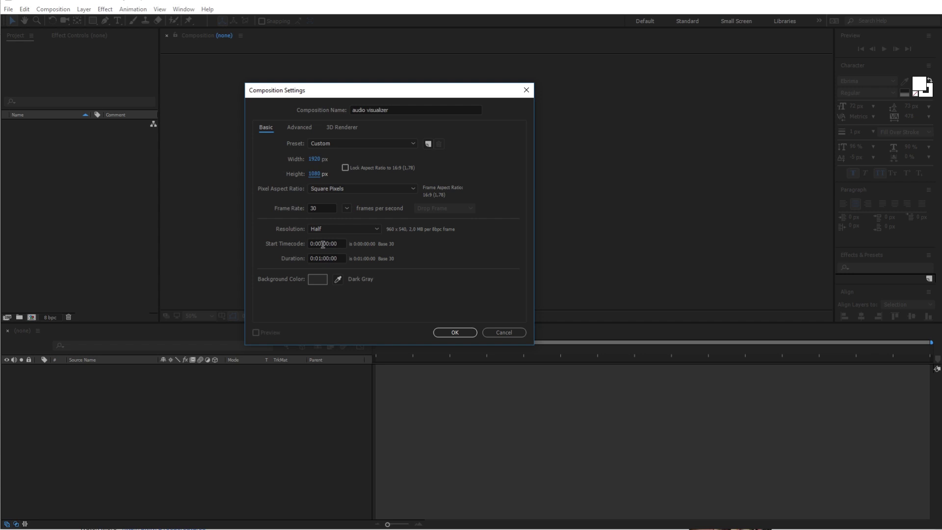
pyautogui.click(339, 258)
pyautogui.click(361, 311)
# Step: Confirm the composition, then drag BG.jpg and Music.mp3 from File Explorer into the project
pyautogui.click(460, 332)
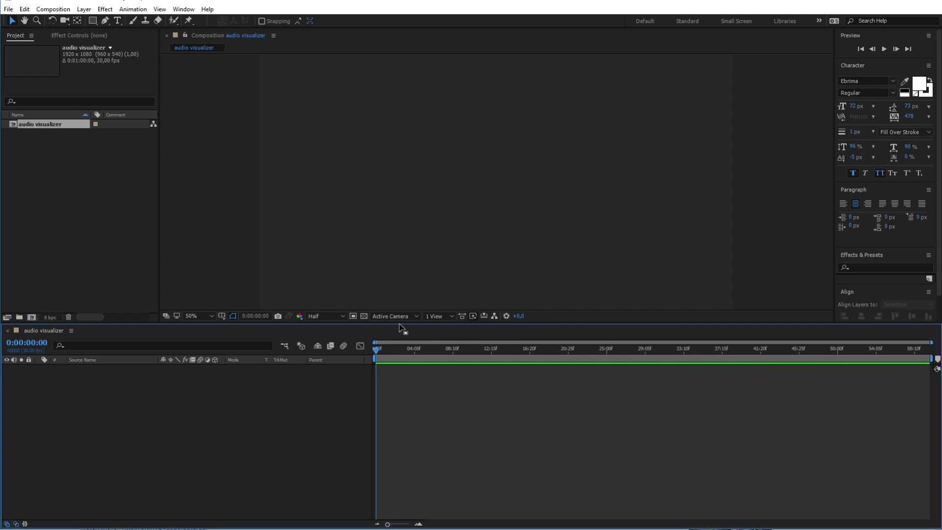
pyautogui.hotkey('alt', 'Tab')
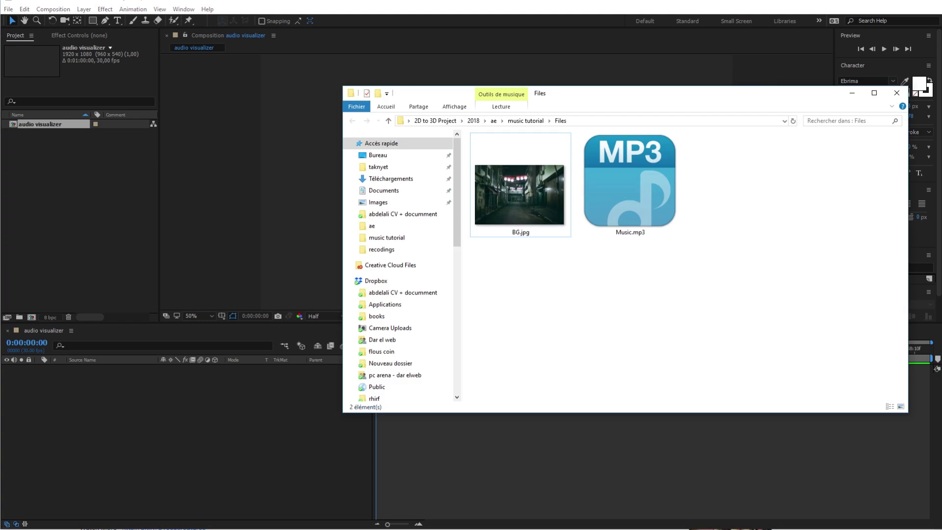
pyautogui.moveTo(785, 313); pyautogui.dragTo(79, 191)
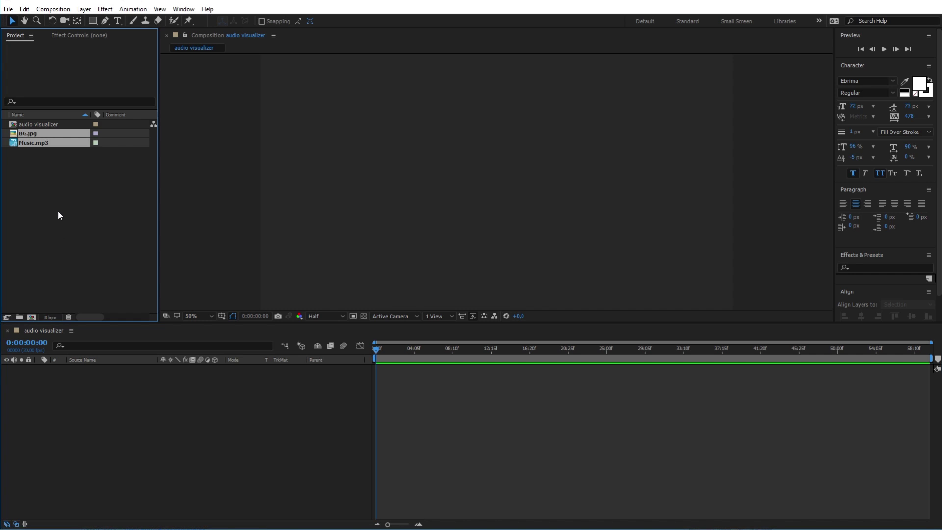
# Step: Add BG.jpg and Music.mp3 to the timeline and scale BG.jpg down to 36%
pyautogui.moveTo(27, 134); pyautogui.dragTo(107, 388)
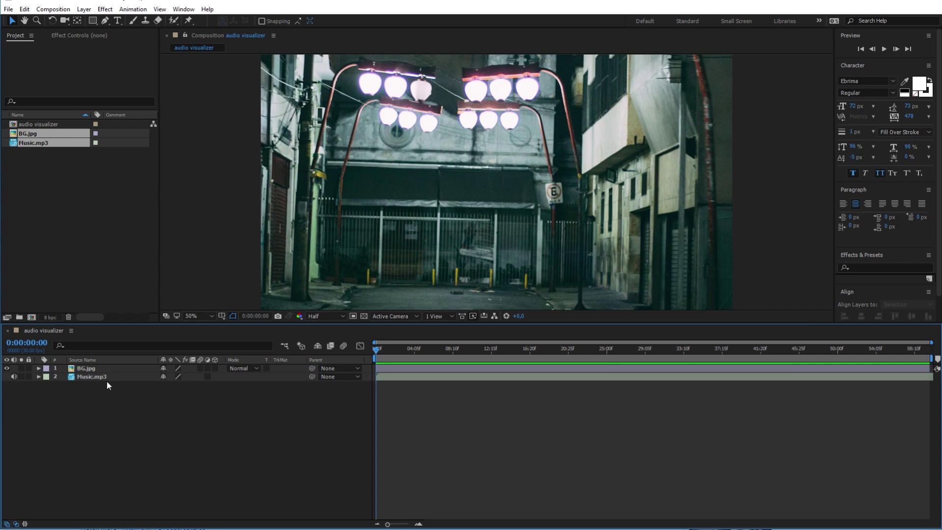
pyautogui.click(96, 369)
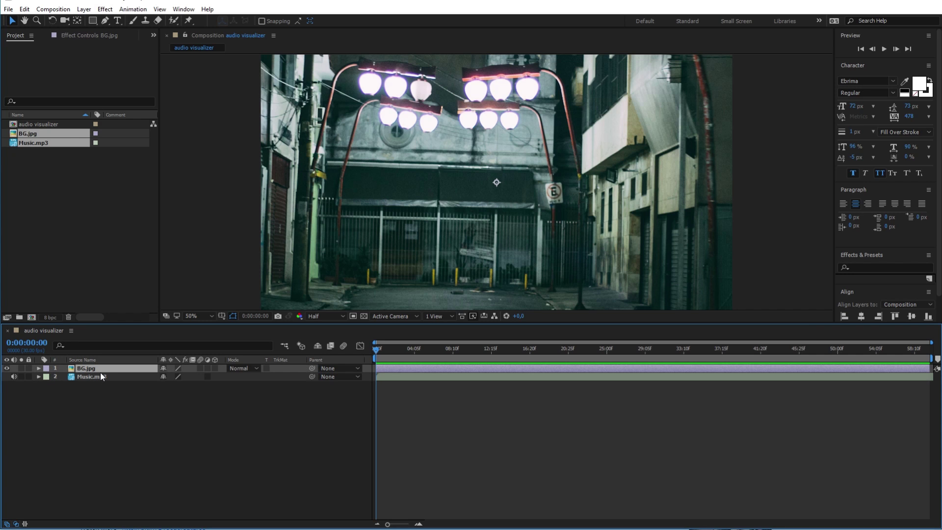
pyautogui.press('s')
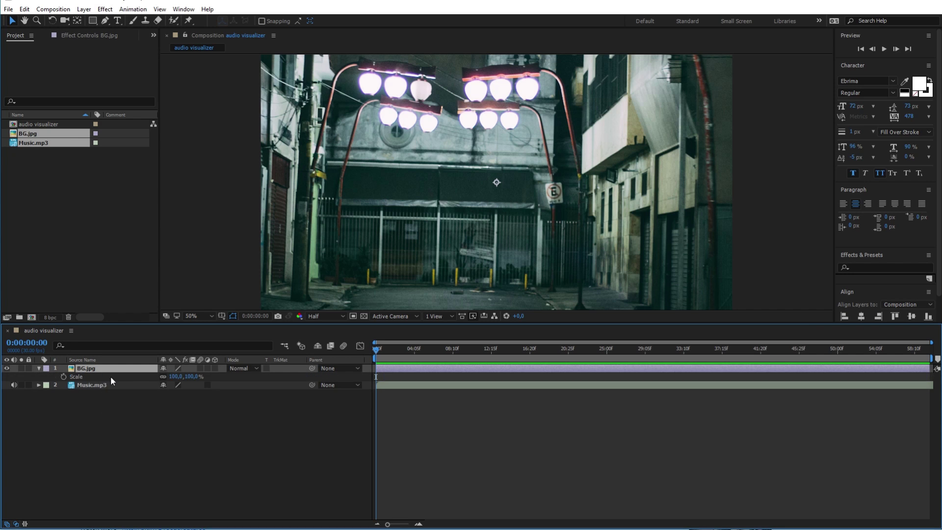
pyautogui.moveTo(193, 377)
pyautogui.mouseDown()
pyautogui.moveTo(162, 377)
pyautogui.moveTo(178, 376)
pyautogui.mouseUp()
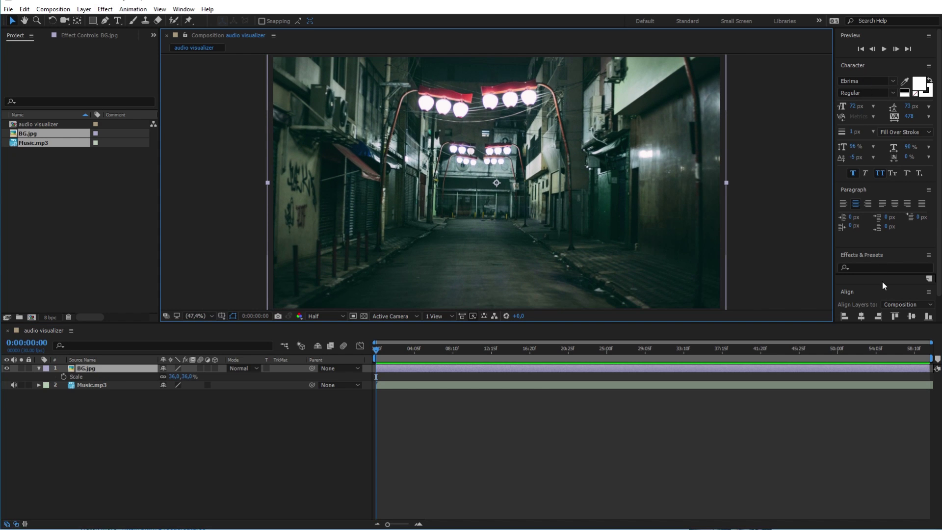
# Step: Apply Hue/Saturation to BG.jpg with lightness -57 and saturation -3, then lock the layer
pyautogui.click(869, 269)
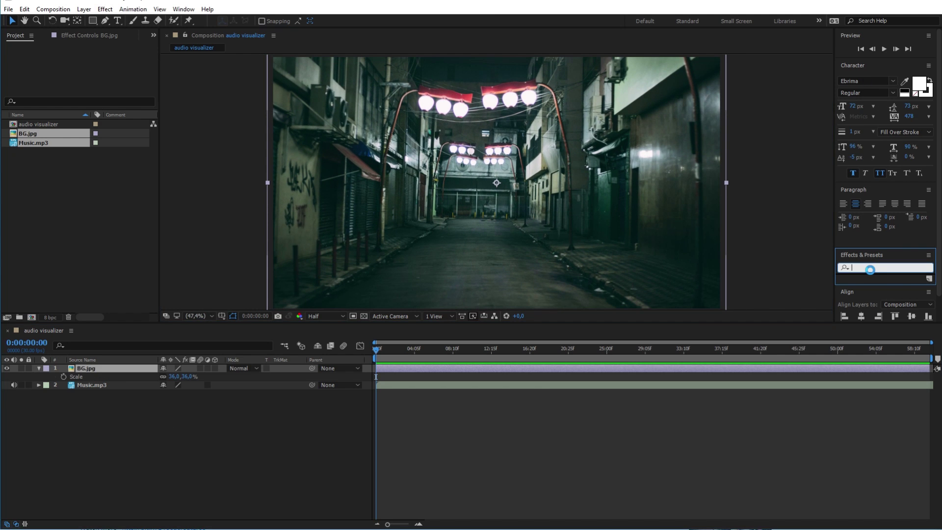
pyautogui.write('hu')
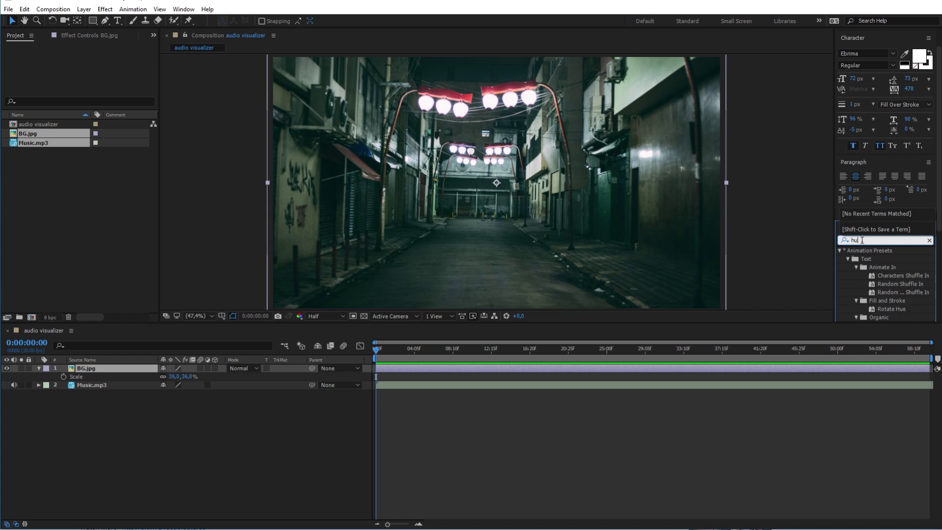
pyautogui.write('e')
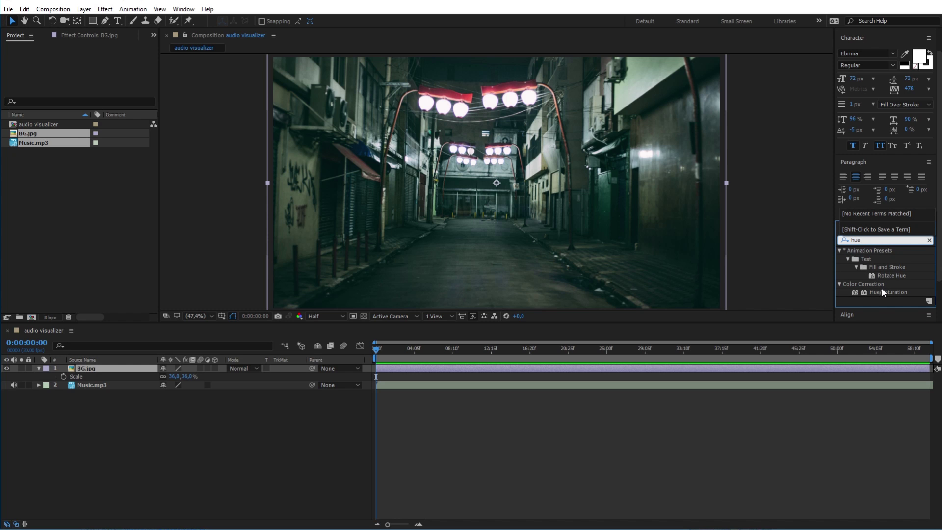
pyautogui.moveTo(881, 292); pyautogui.dragTo(95, 369)
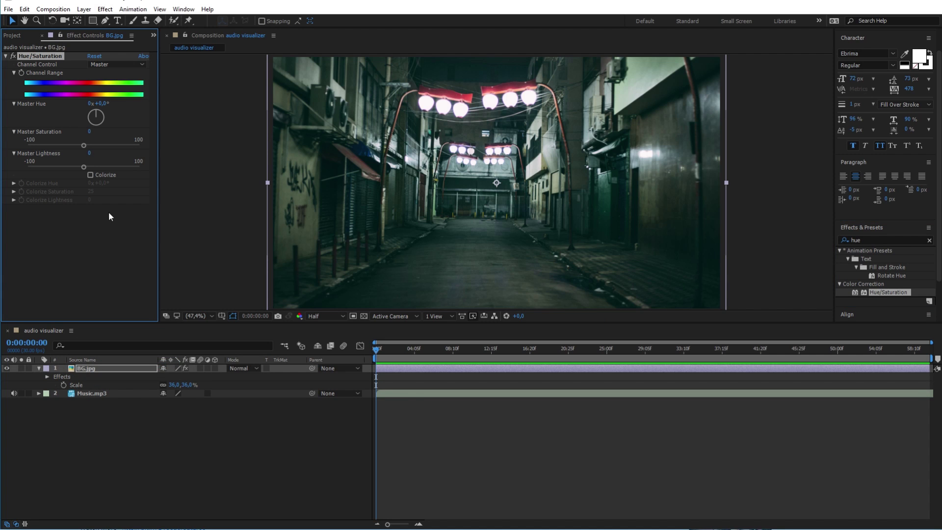
pyautogui.moveTo(82, 167); pyautogui.dragTo(52, 167)
pyautogui.click(75, 263)
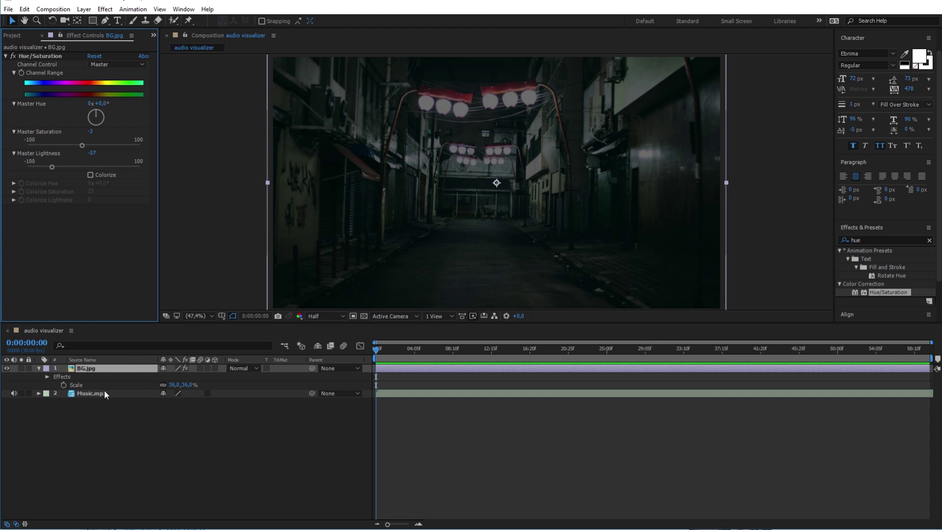
pyautogui.click(28, 368)
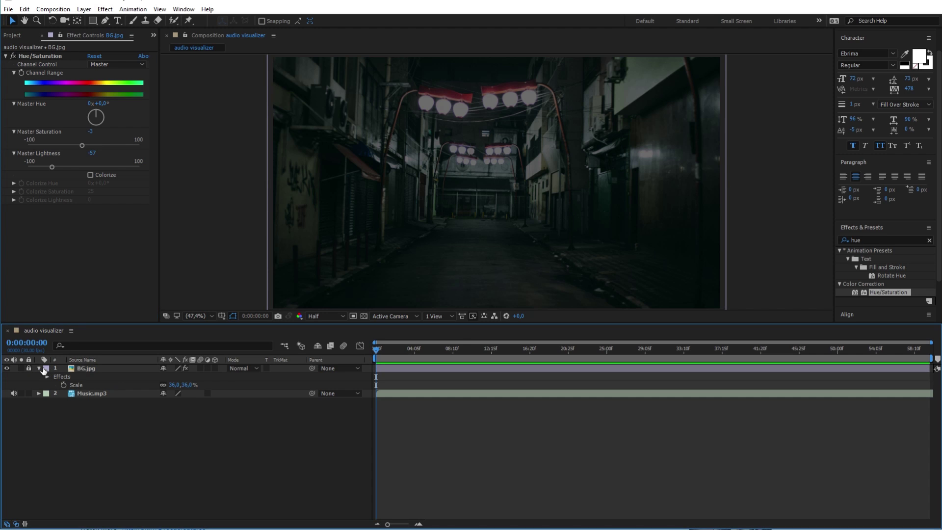
pyautogui.click(39, 368)
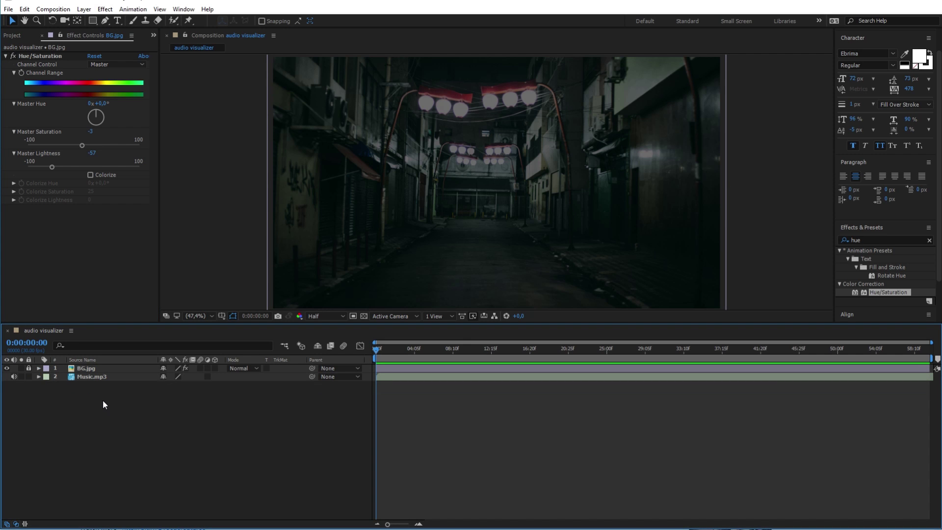
# Step: Create a comp-size black solid layer and name it circle
pyautogui.click(14, 35)
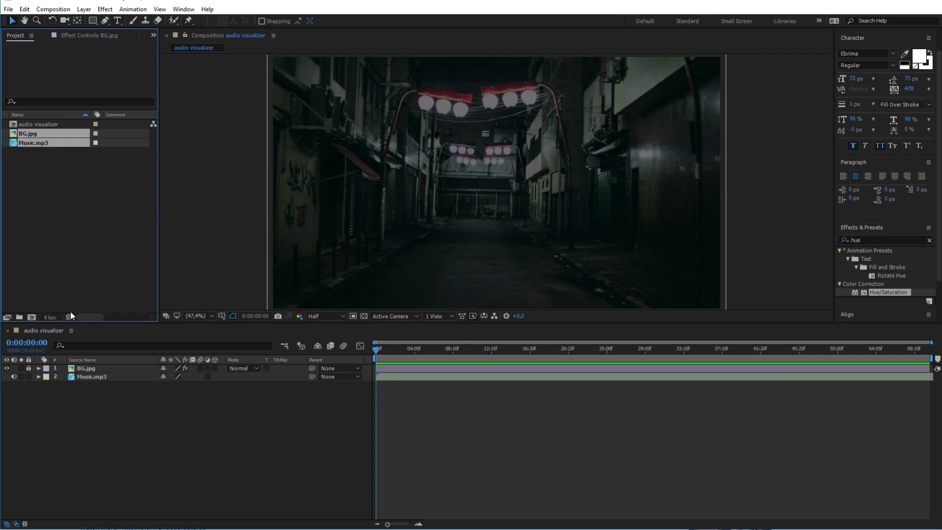
pyautogui.click(84, 9)
pyautogui.moveTo(130, 21)
pyautogui.click(276, 30)
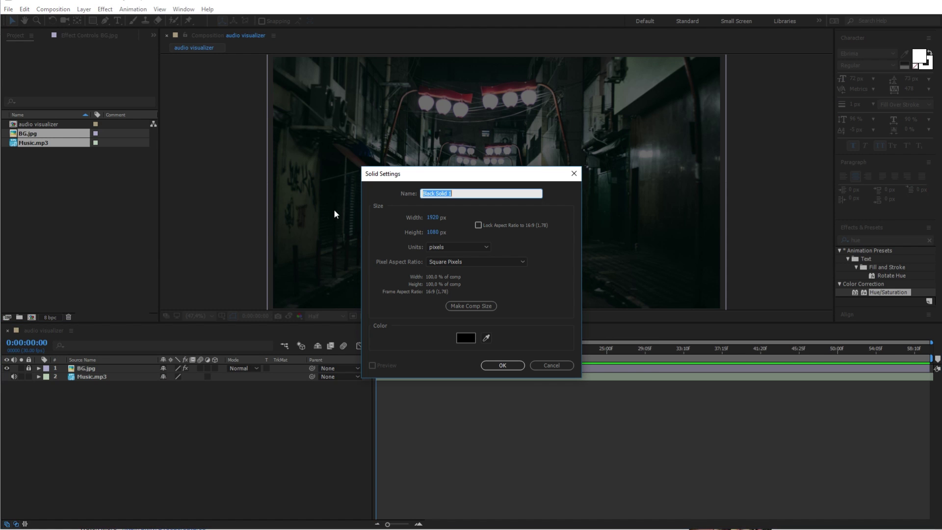
pyautogui.click(475, 305)
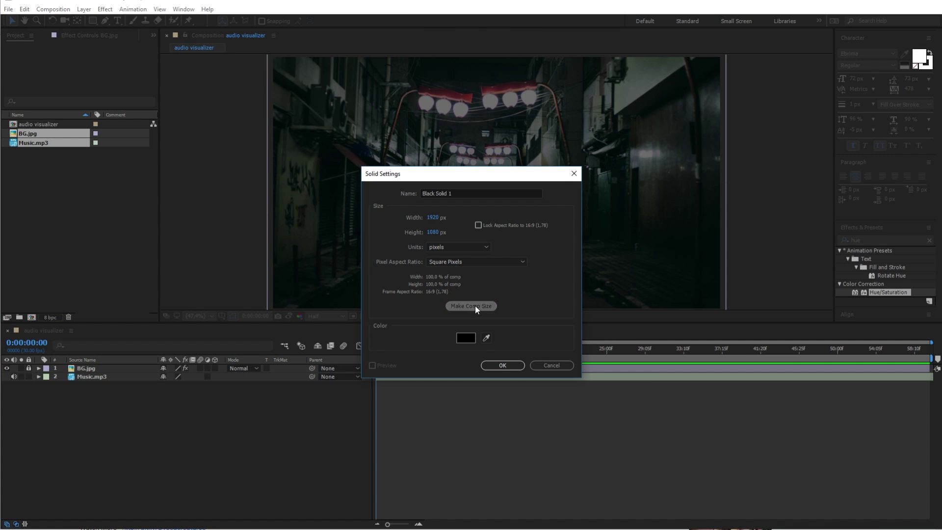
pyautogui.click(512, 369)
pyautogui.press('Return')
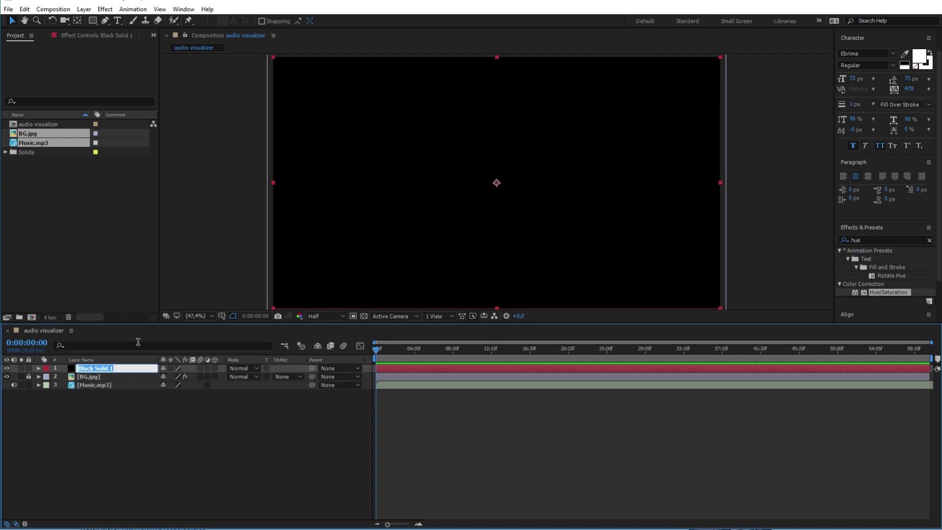
pyautogui.write('circle')
pyautogui.press('Return')
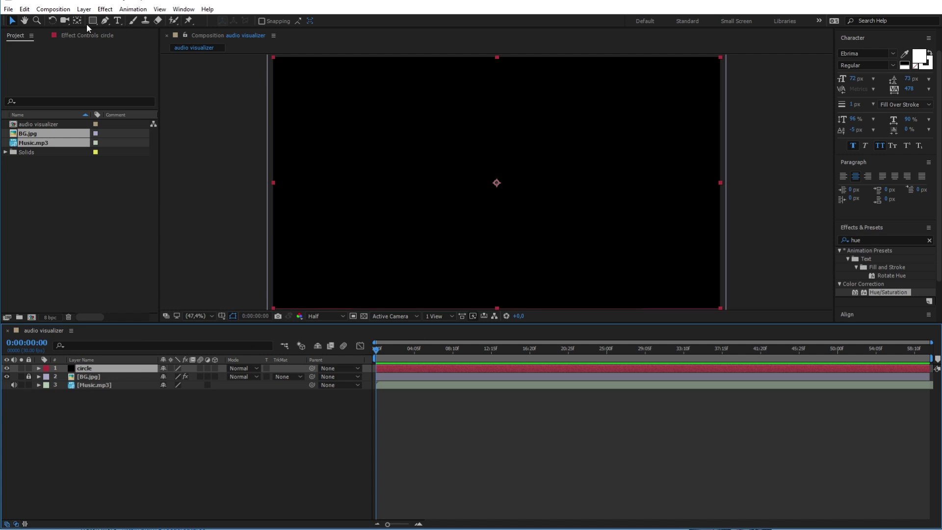
# Step: Draw a circular ellipse mask from the frame centre on the circle layer
pyautogui.moveTo(90, 21); pyautogui.dragTo(120, 42)
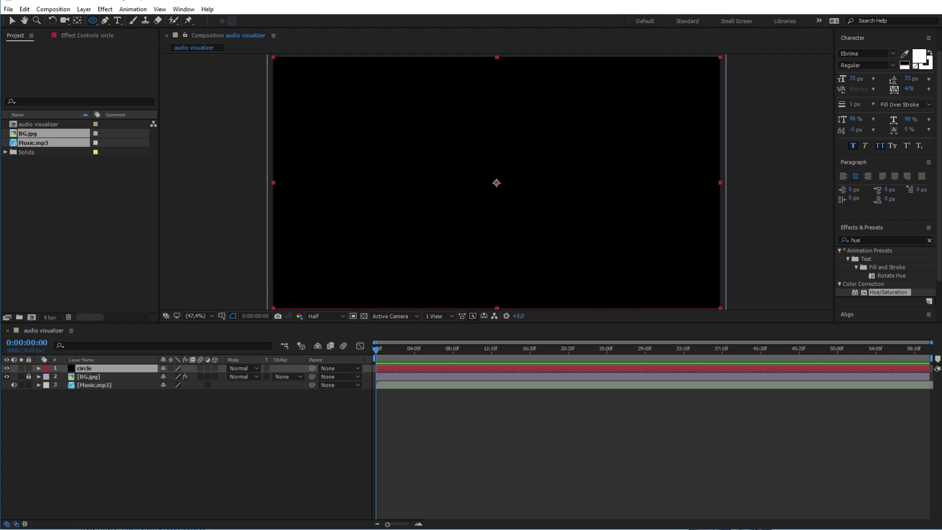
pyautogui.click(496, 183)
pyautogui.moveTo(495, 183); pyautogui.dragTo(537, 149)
pyautogui.hotkey('ctrl', 'shift')
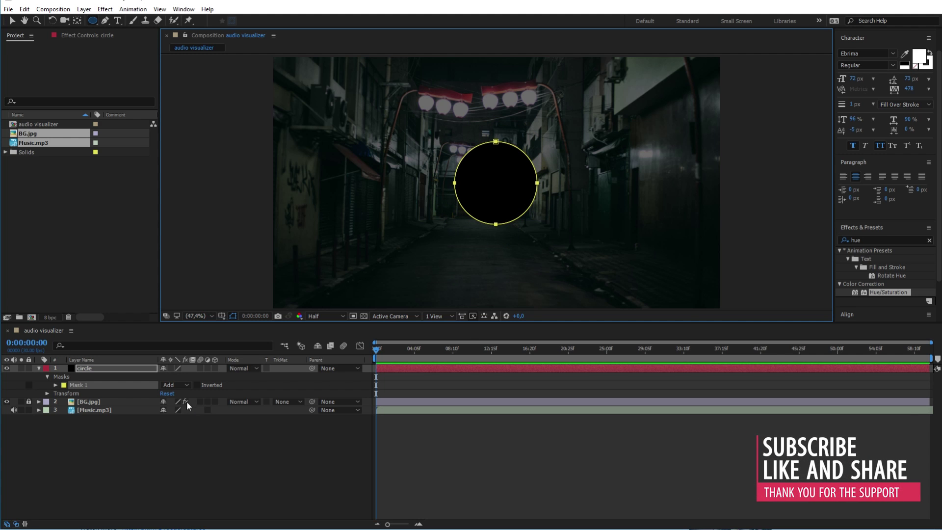
pyautogui.click(39, 368)
pyautogui.click(105, 371)
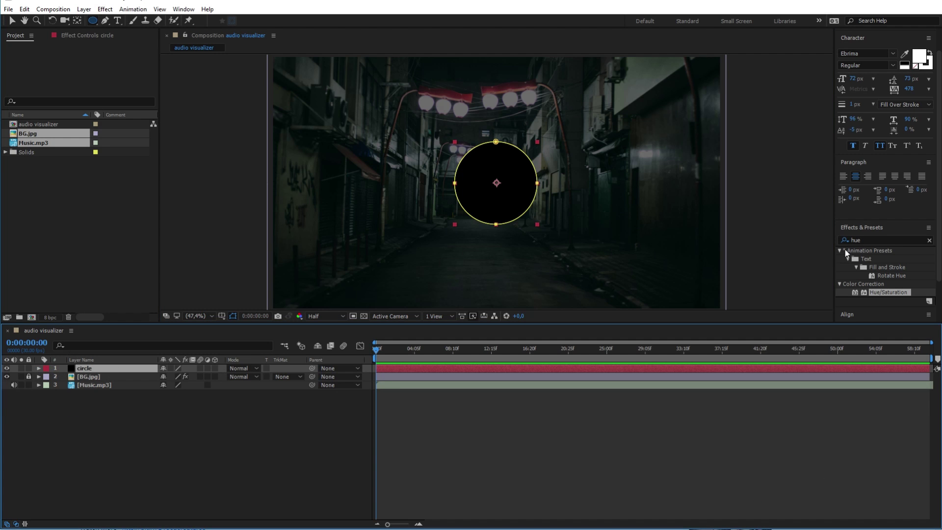
pyautogui.click(874, 241)
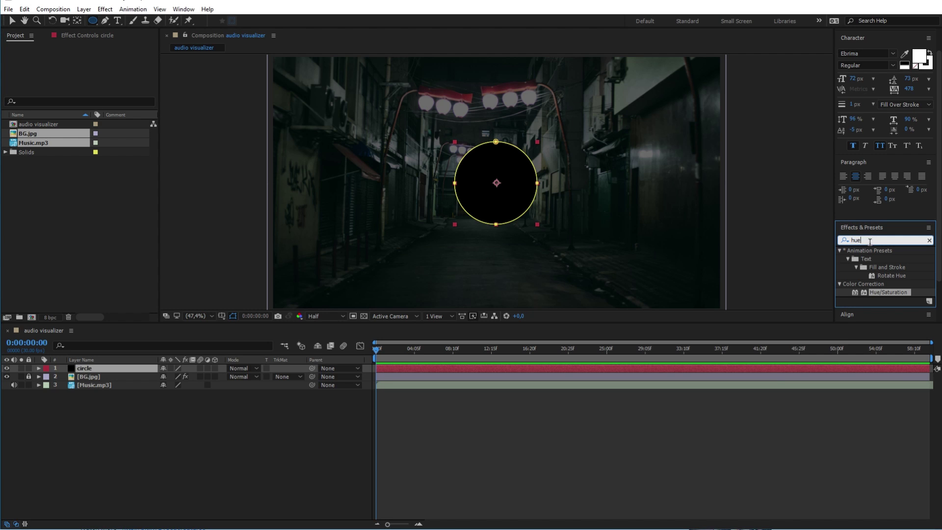
# Step: Apply Audio Spectrum to circle with End Frequency 150, 2000 bands and Maximum Height 360
pyautogui.doubleClick(874, 240)
pyautogui.write('audio')
pyautogui.moveTo(887, 259); pyautogui.dragTo(99, 367)
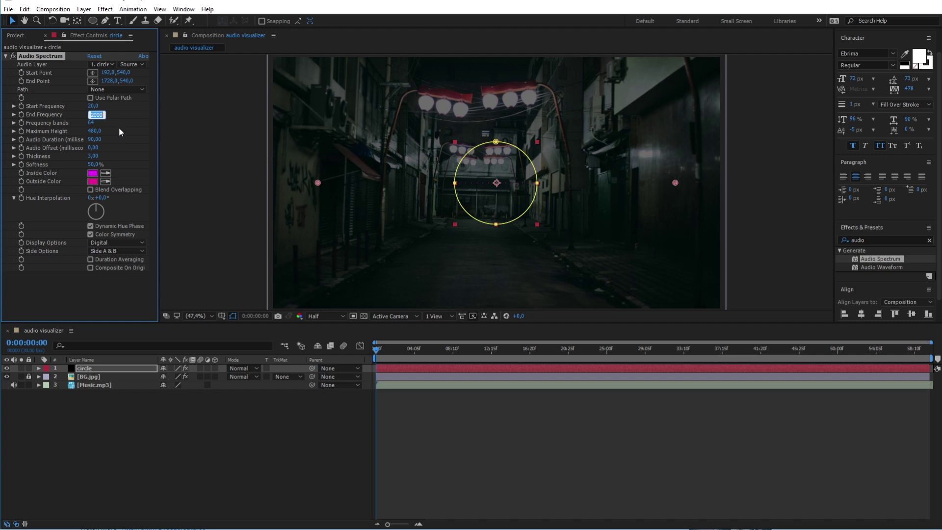
pyautogui.write('150')
pyautogui.press('Return')
pyautogui.click(91, 122)
pyautogui.write('2000')
pyautogui.press('Return')
pyautogui.click(90, 132)
pyautogui.write('360')
pyautogui.press('Return')
# Step: Set Audio Duration to 100, Thickness to 5 and Softness to 0
pyautogui.click(93, 140)
pyautogui.write('100')
pyautogui.press('Return')
pyautogui.click(93, 156)
pyautogui.write('5')
pyautogui.press('Return')
pyautogui.write('0')
pyautogui.press('Return')
# Step: Make the spectrum's inside and outside colours white and preview the animation
pyautogui.click(92, 173)
pyautogui.click(104, 185)
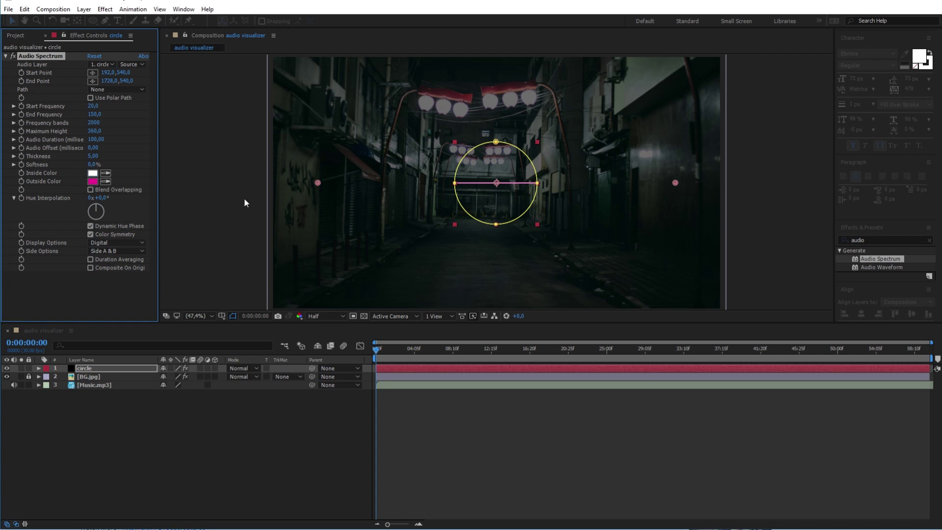
pyautogui.click(93, 181)
pyautogui.moveTo(176, 242); pyautogui.dragTo(103, 185)
pyautogui.click(317, 185)
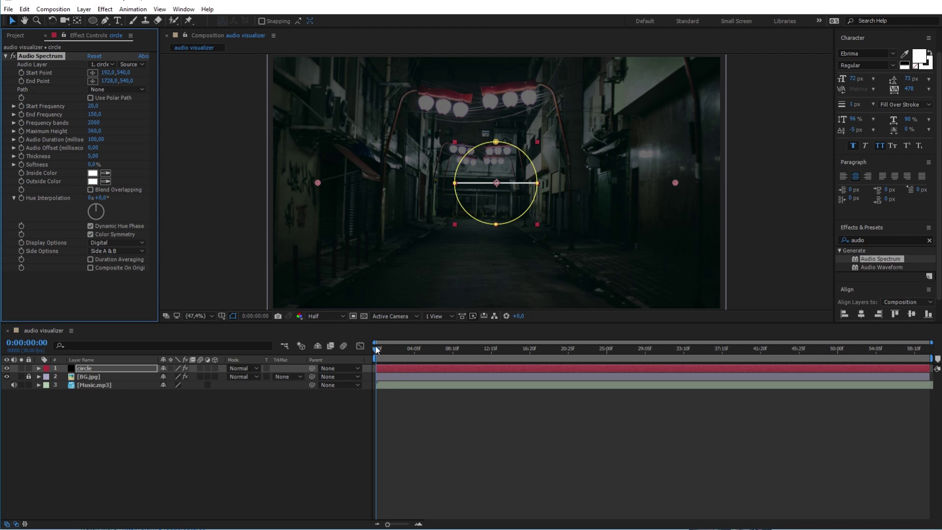
pyautogui.moveTo(377, 350)
pyautogui.mouseDown()
pyautogui.moveTo(402, 349)
pyautogui.moveTo(366, 358)
pyautogui.mouseUp()
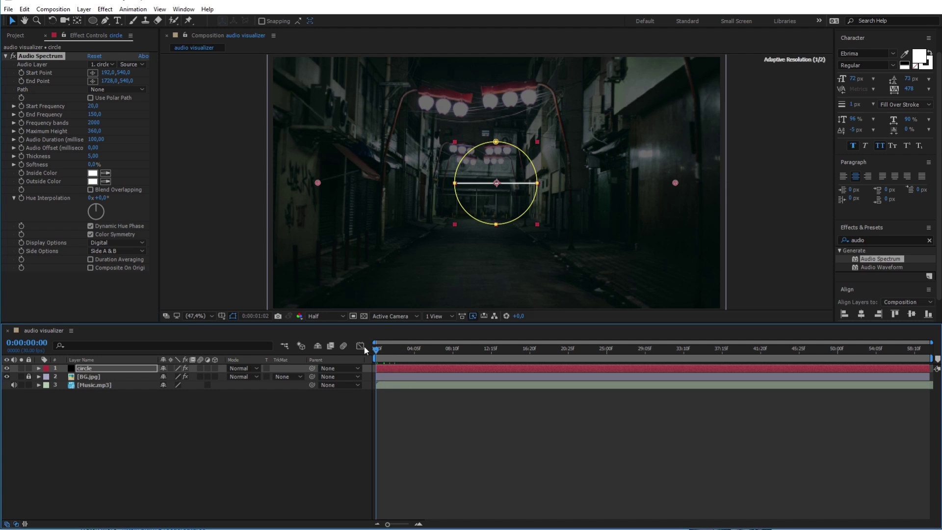
# Step: Set Audio Layer to Music.mp3, Path to Mask 1 and Side Options to Side B
pyautogui.click(110, 64)
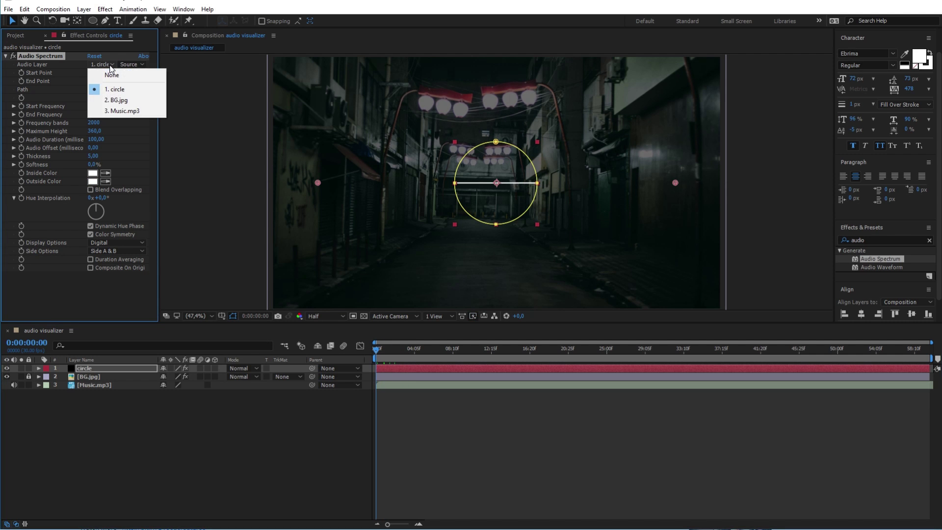
pyautogui.click(112, 110)
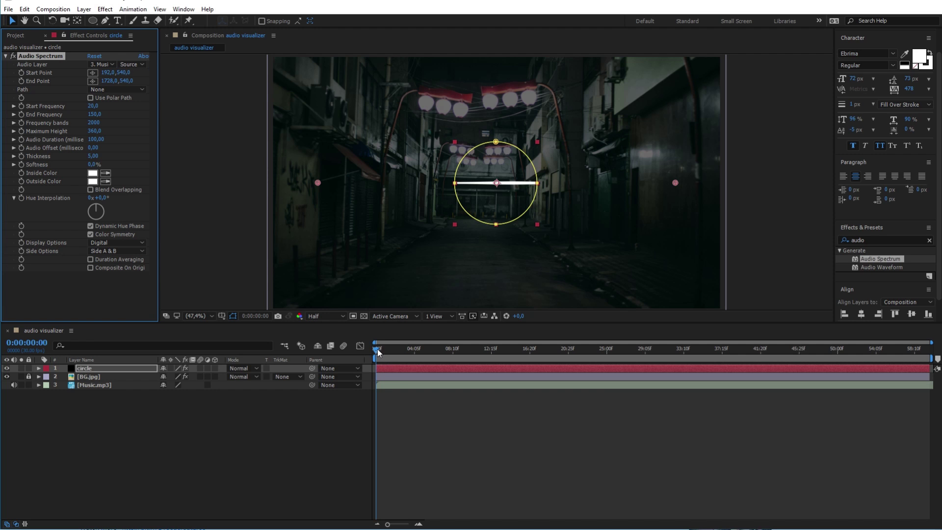
pyautogui.moveTo(378, 350); pyautogui.dragTo(414, 349)
pyautogui.click(123, 89)
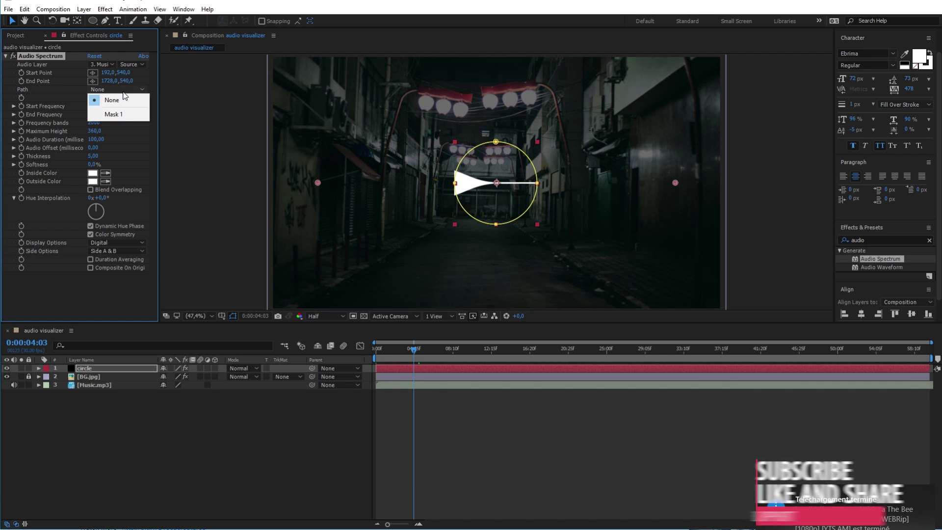
pyautogui.click(122, 114)
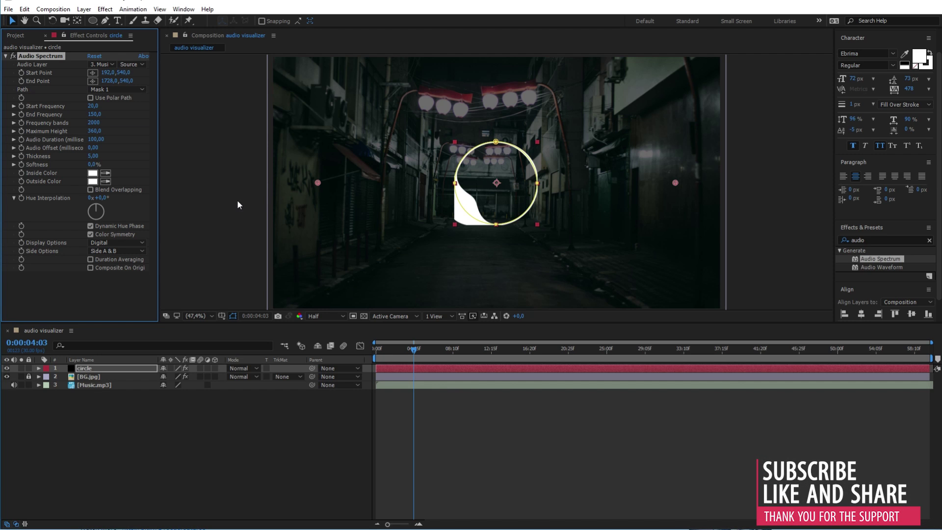
pyautogui.moveTo(414, 349); pyautogui.dragTo(403, 353)
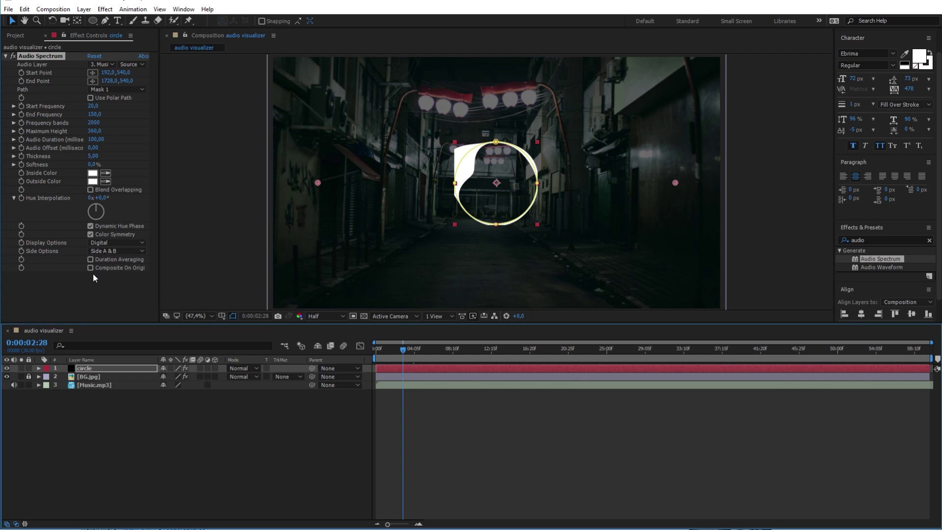
pyautogui.click(134, 248)
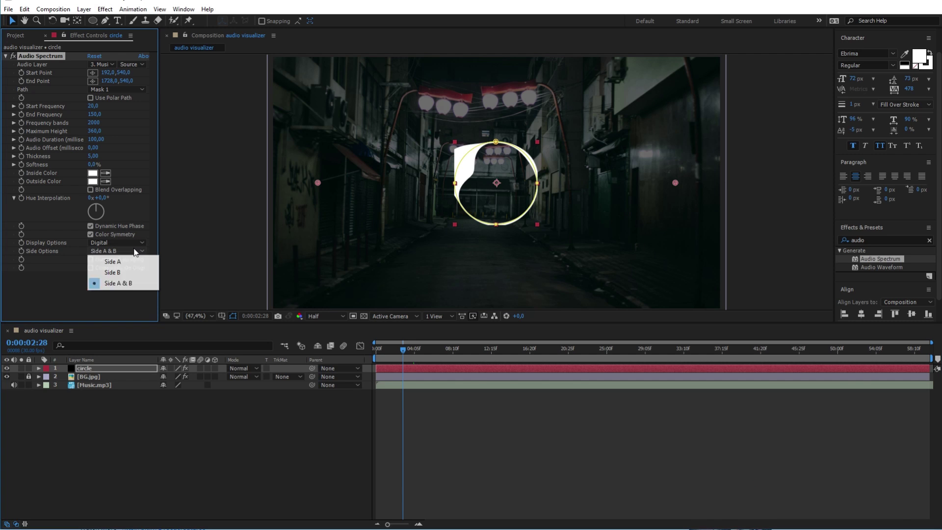
pyautogui.click(117, 270)
pyautogui.click(114, 368)
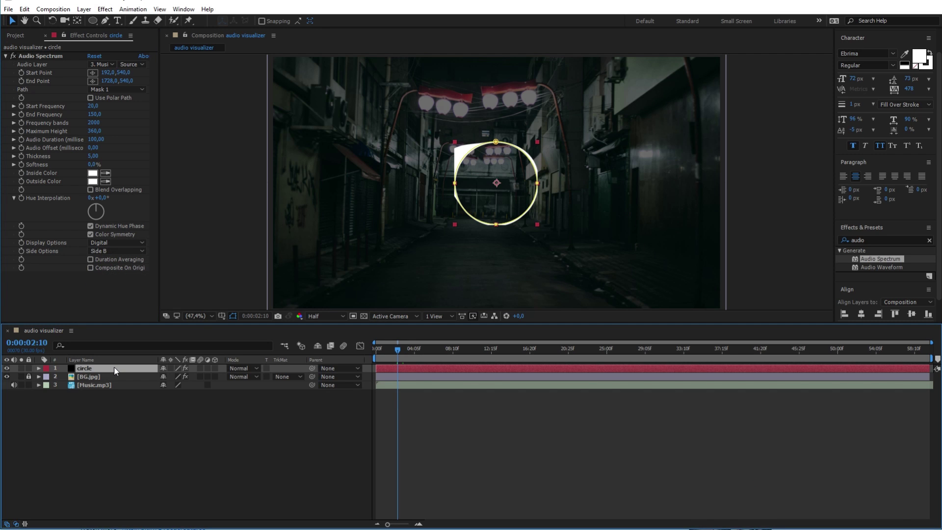
# Step: Change the circle layer's Mask 1 mode from Add to None and preview the ring
pyautogui.press('m')
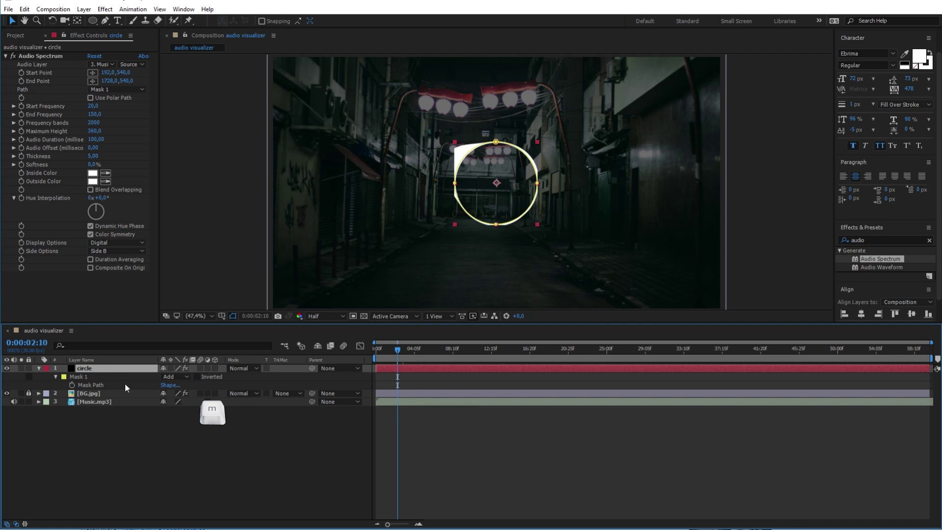
pyautogui.click(185, 375)
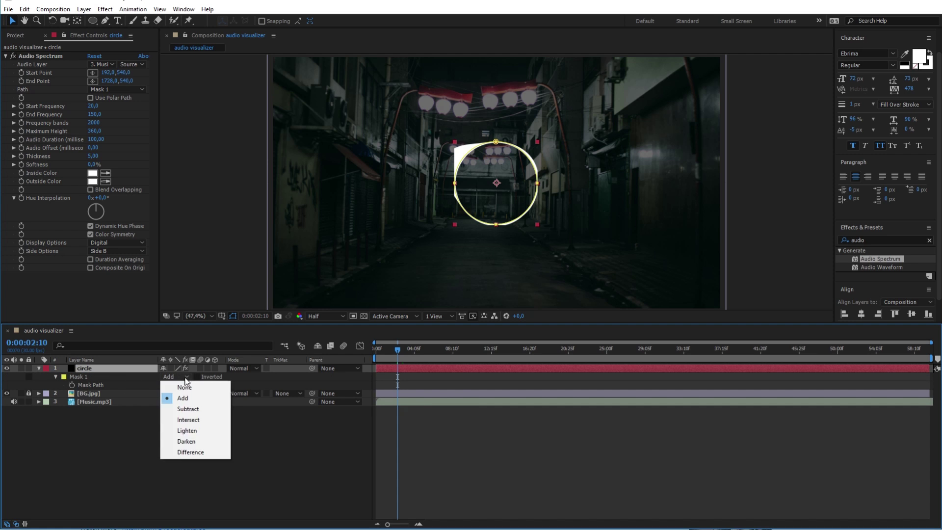
pyautogui.click(185, 385)
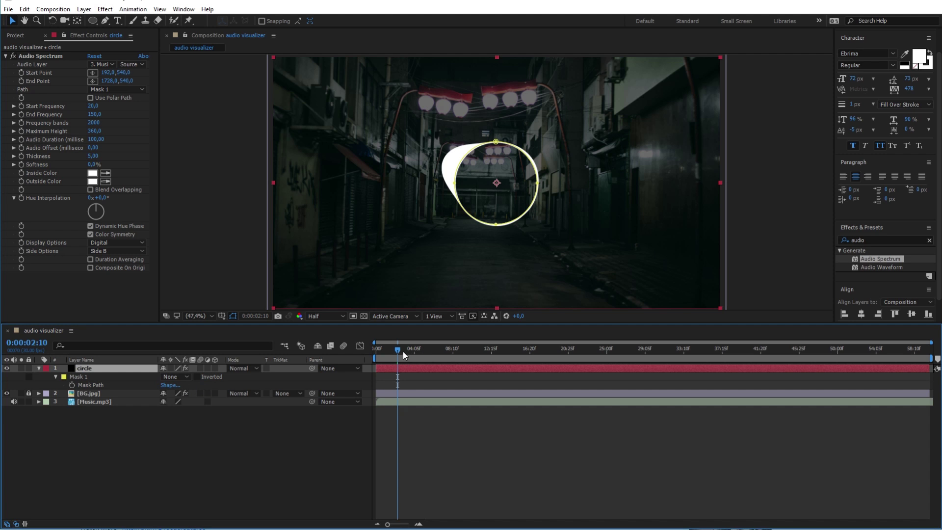
pyautogui.moveTo(401, 351)
pyautogui.mouseDown()
pyautogui.moveTo(375, 351)
pyautogui.moveTo(420, 349)
pyautogui.moveTo(408, 346)
pyautogui.mouseUp()
pyautogui.click(447, 172)
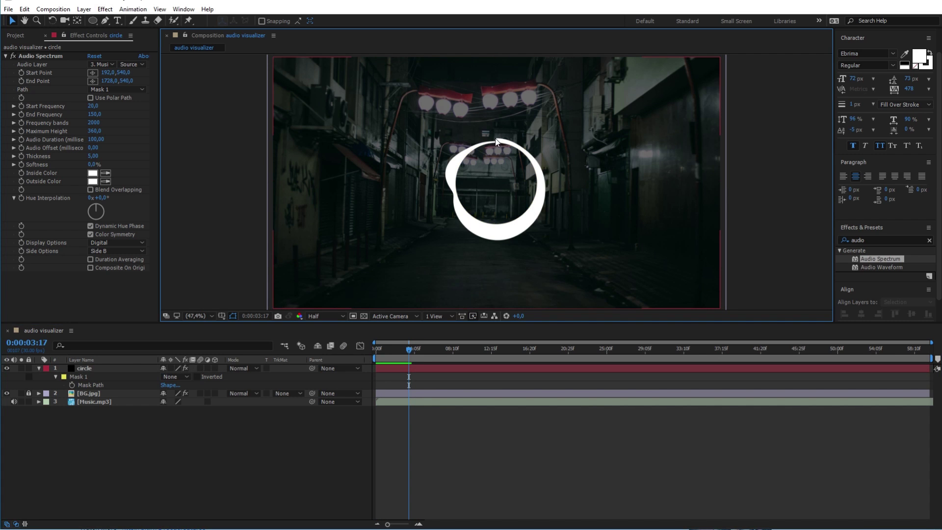
# Step: Apply Mirror to the circle layer with Reflection Center X set to 960
pyautogui.click(874, 241)
pyautogui.write('mirro')
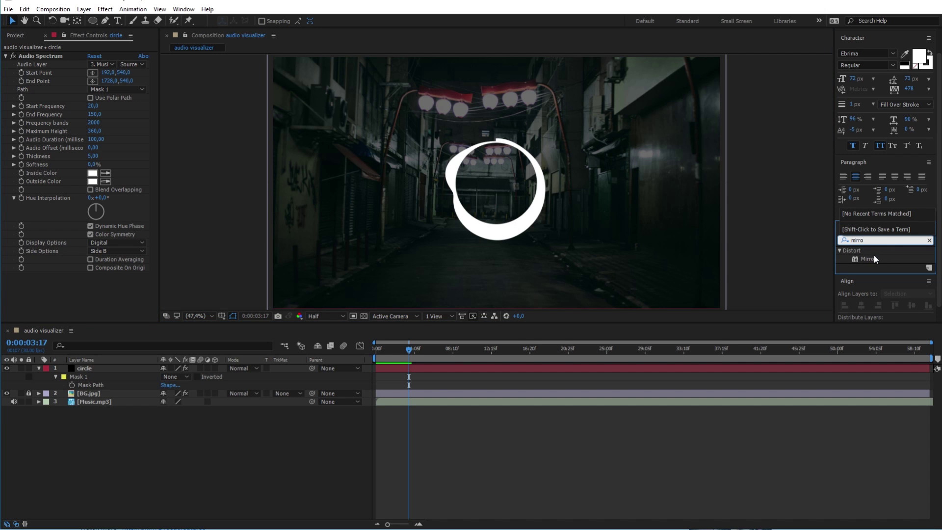
pyautogui.moveTo(873, 255); pyautogui.dragTo(111, 368)
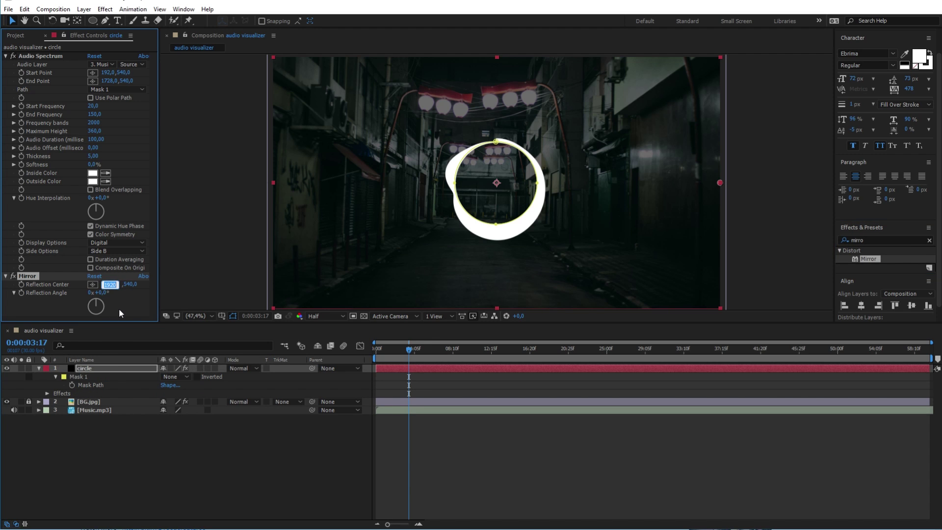
pyautogui.write('960')
pyautogui.press('Return')
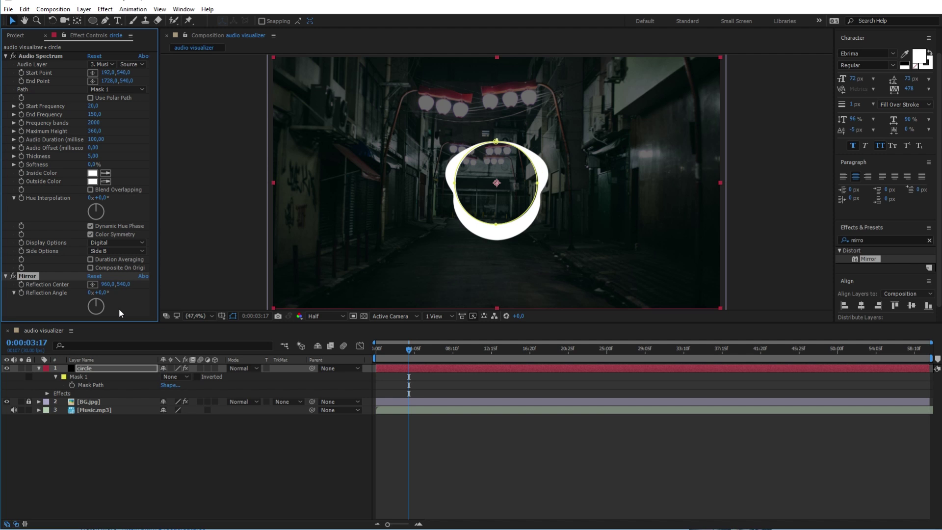
pyautogui.moveTo(408, 346)
pyautogui.mouseDown()
pyautogui.moveTo(384, 348)
pyautogui.moveTo(425, 344)
pyautogui.mouseUp()
pyautogui.press('Home')
# Step: Duplicate the circle layer into additional copies and select circle 3
pyautogui.click(39, 369)
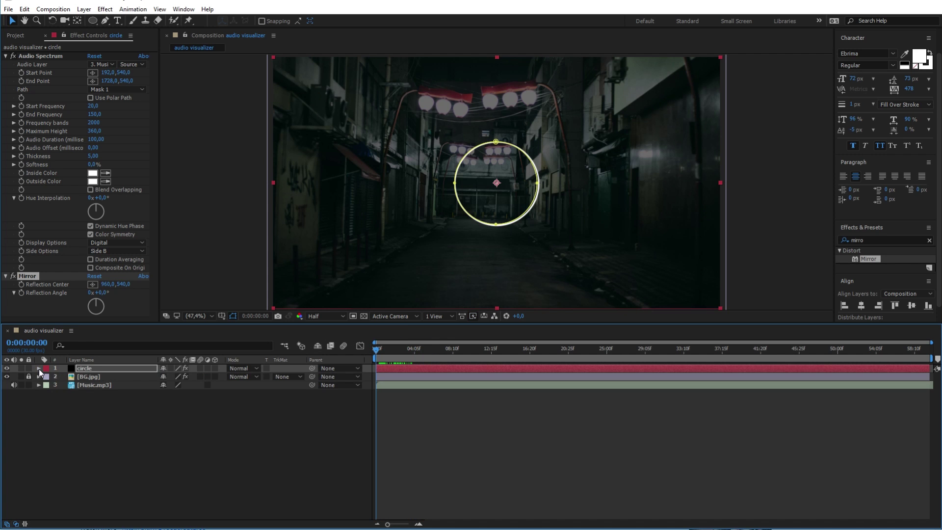
pyautogui.click(93, 396)
pyautogui.click(114, 368)
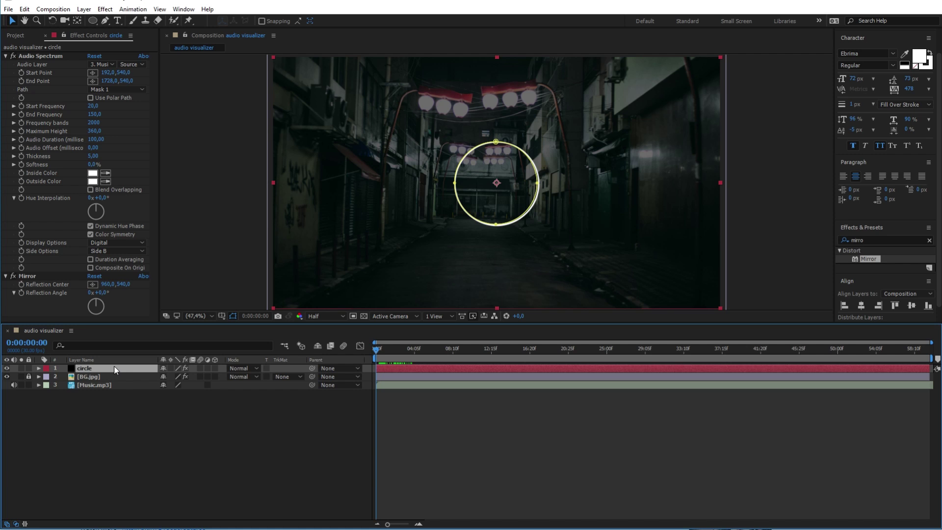
pyautogui.hotkey('ctrl', 'd')
pyautogui.hotkey('ctrl', 'd')
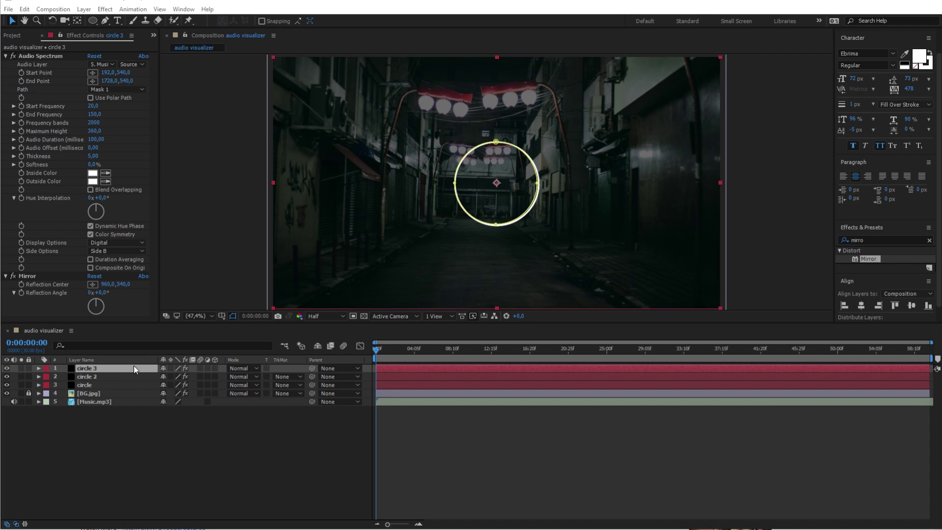
pyautogui.hotkey('ctrl', 'd')
pyautogui.click(101, 385)
pyautogui.click(91, 375)
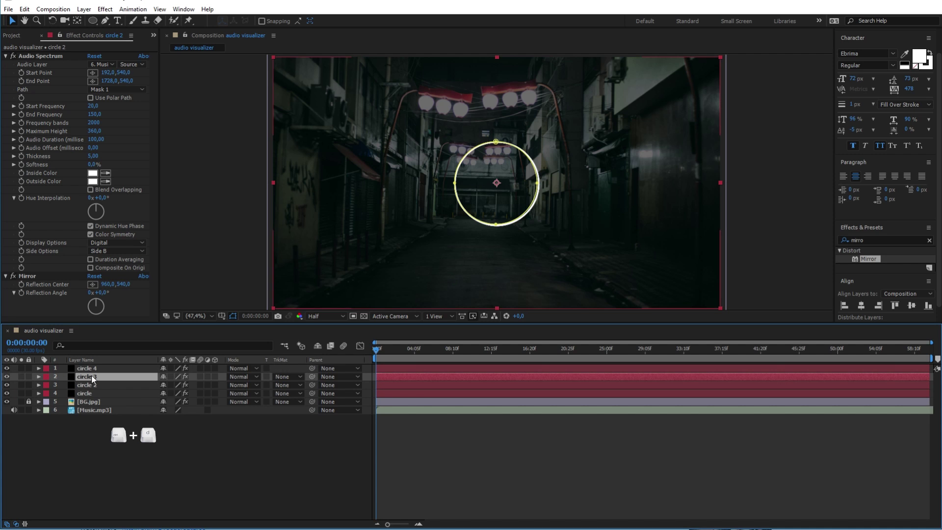
# Step: Give circle 3's spectrum teal 00ADB5 inside and outside colours and Maximum Height 420
pyautogui.click(105, 174)
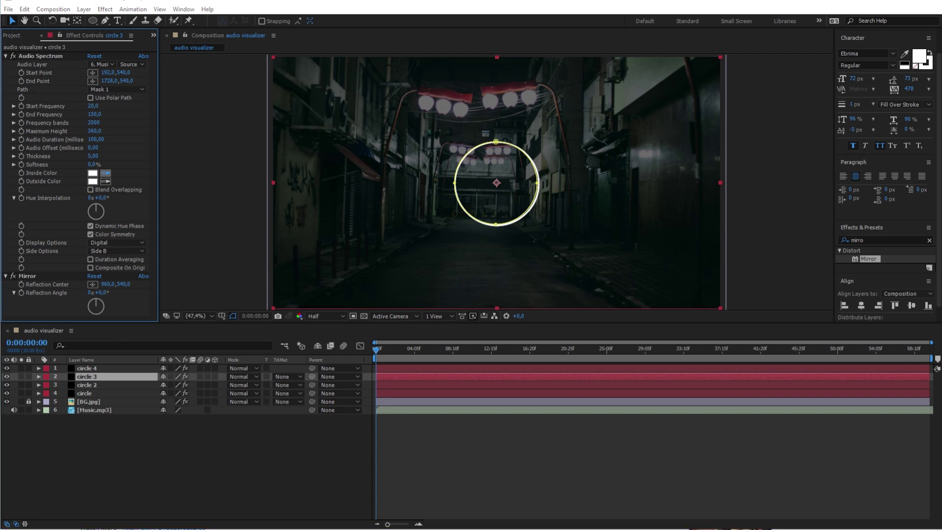
pyautogui.click(98, 170)
pyautogui.click(98, 171)
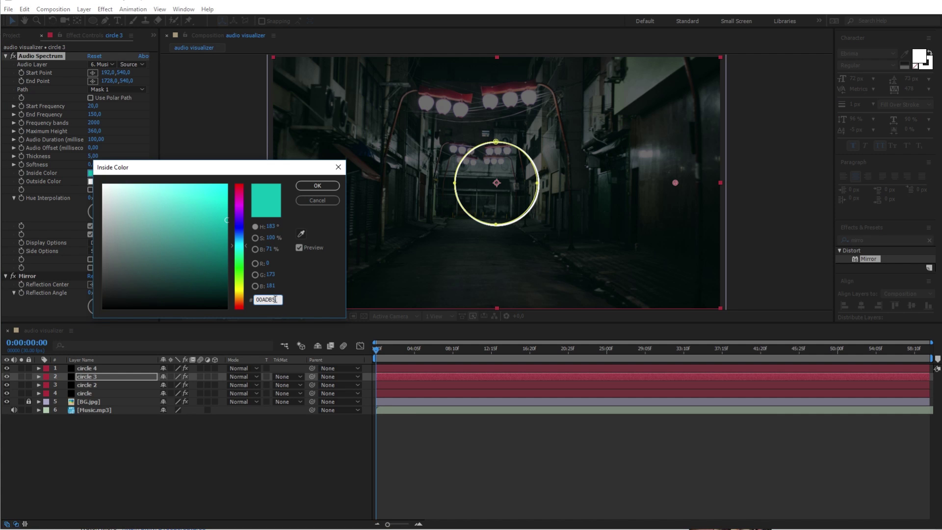
pyautogui.doubleClick(275, 299)
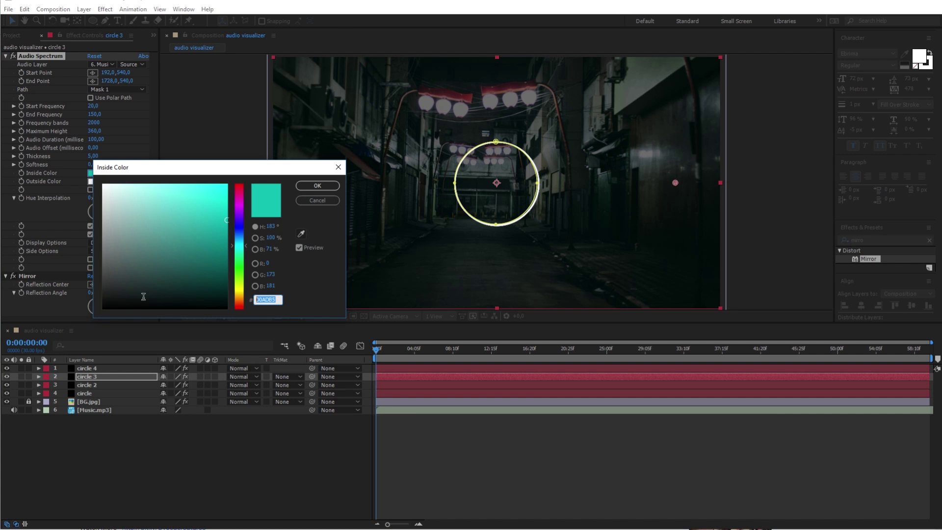
pyautogui.click(316, 186)
pyautogui.click(105, 181)
pyautogui.click(94, 173)
pyautogui.moveTo(373, 351); pyautogui.dragTo(398, 351)
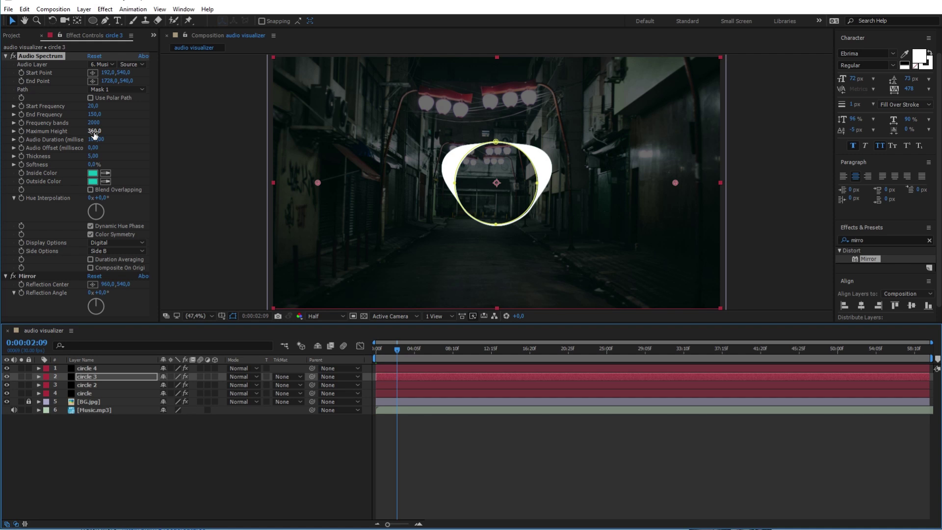
pyautogui.moveTo(95, 134); pyautogui.dragTo(98, 134)
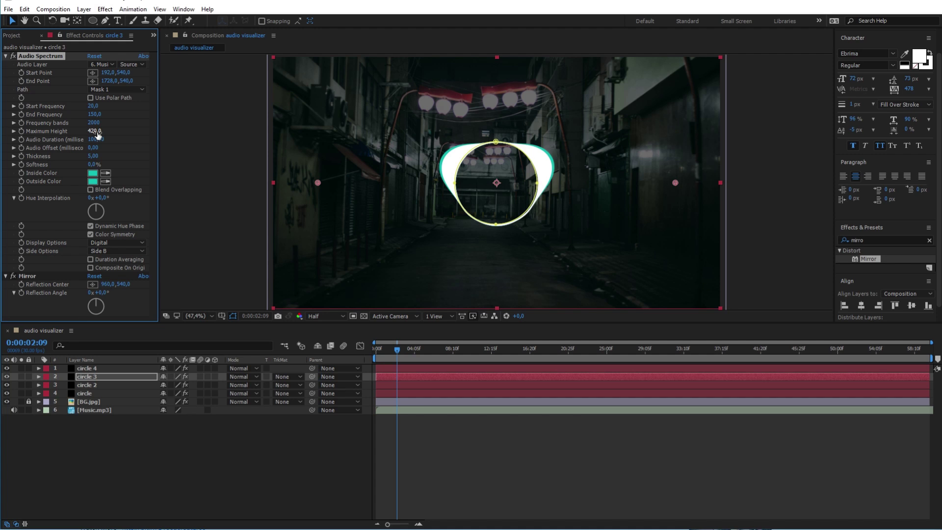
# Step: Give circle 2's spectrum a dark 393E46 inside colour and a 490 maximum height
pyautogui.click(89, 385)
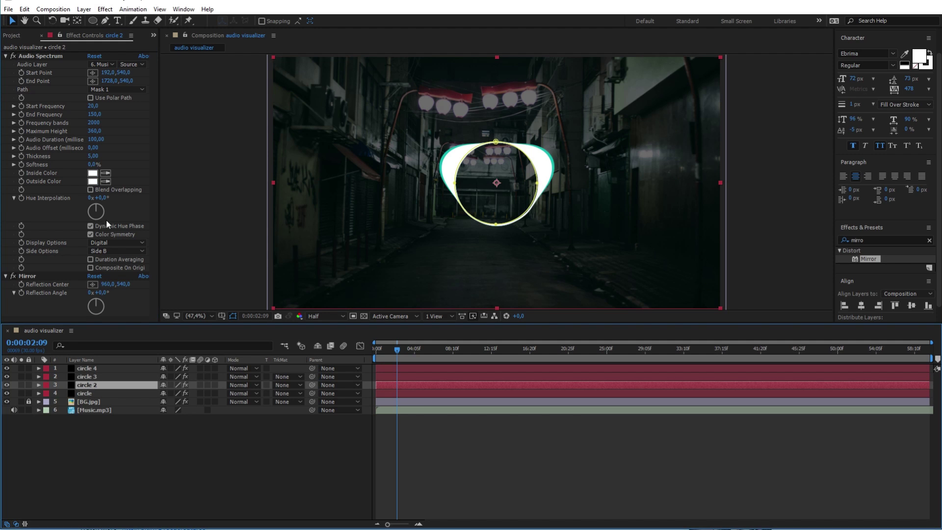
pyautogui.click(92, 173)
pyautogui.click(265, 299)
pyautogui.write('393E46')
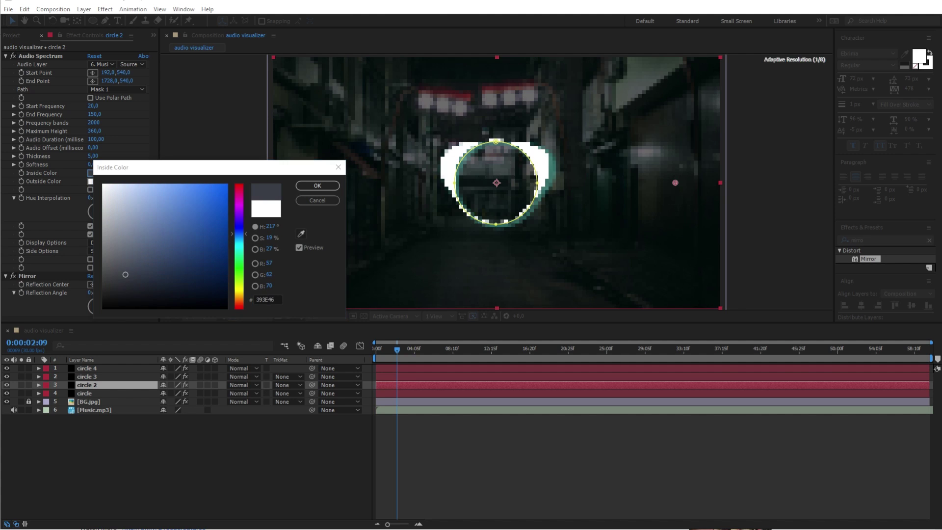
pyautogui.click(265, 300)
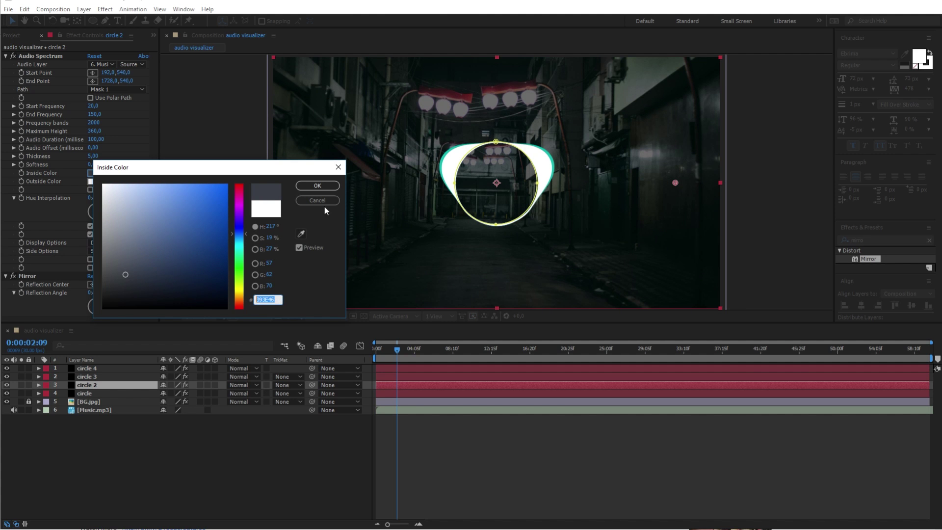
pyautogui.press('Return')
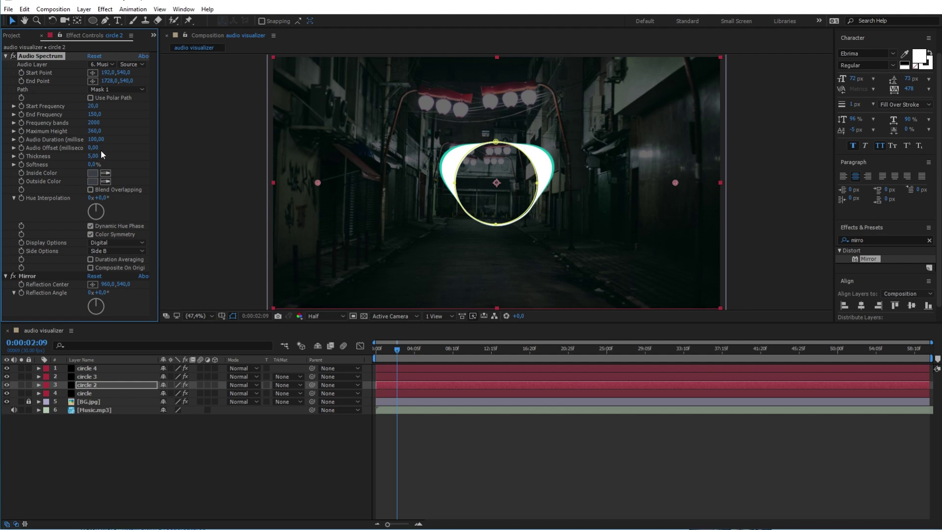
pyautogui.click(98, 131)
pyautogui.write('490')
pyautogui.press('Return')
# Step: Give the original circle layer a dark 222831 inside colour and a 680 maximum height
pyautogui.click(91, 392)
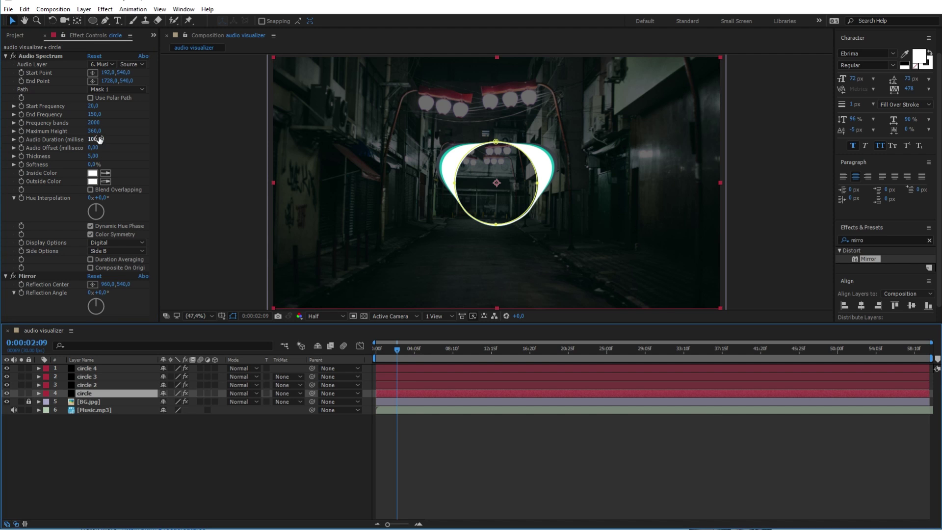
pyautogui.click(92, 172)
pyautogui.write('222831')
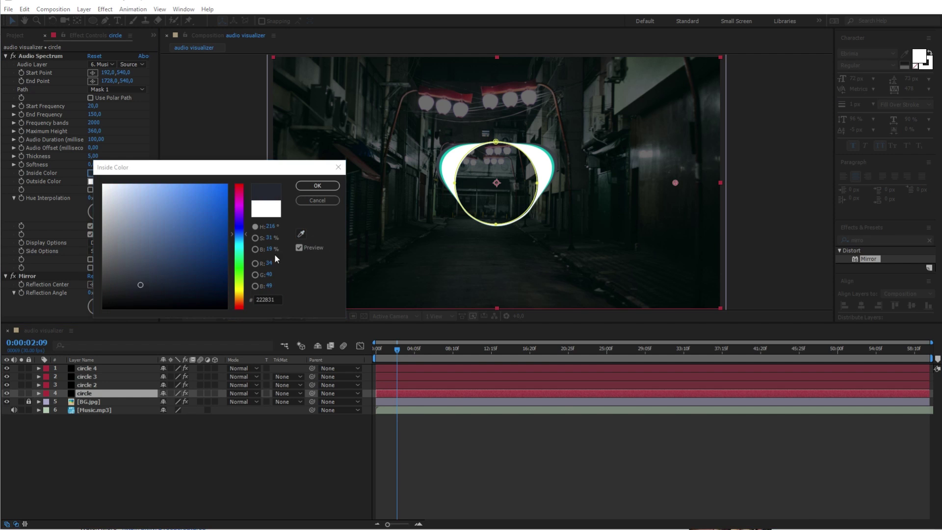
pyautogui.click(320, 189)
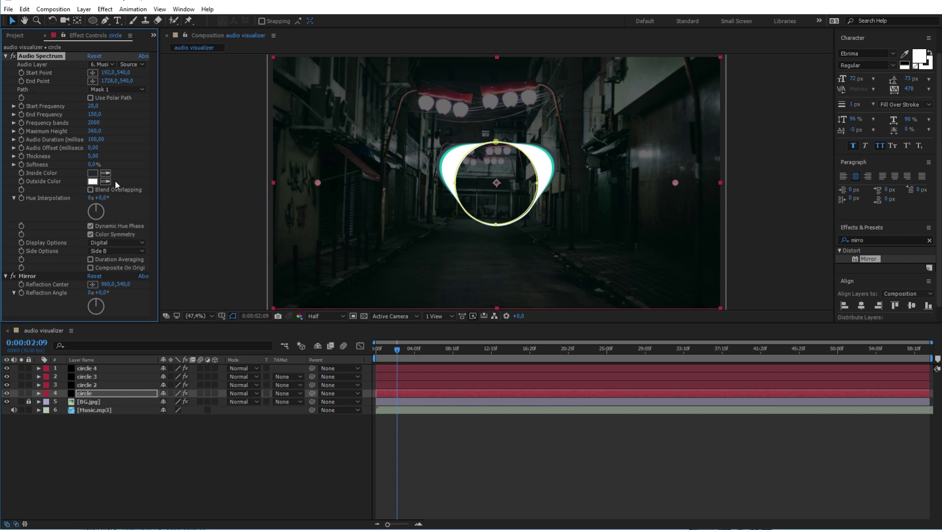
pyautogui.moveTo(95, 133); pyautogui.dragTo(115, 137)
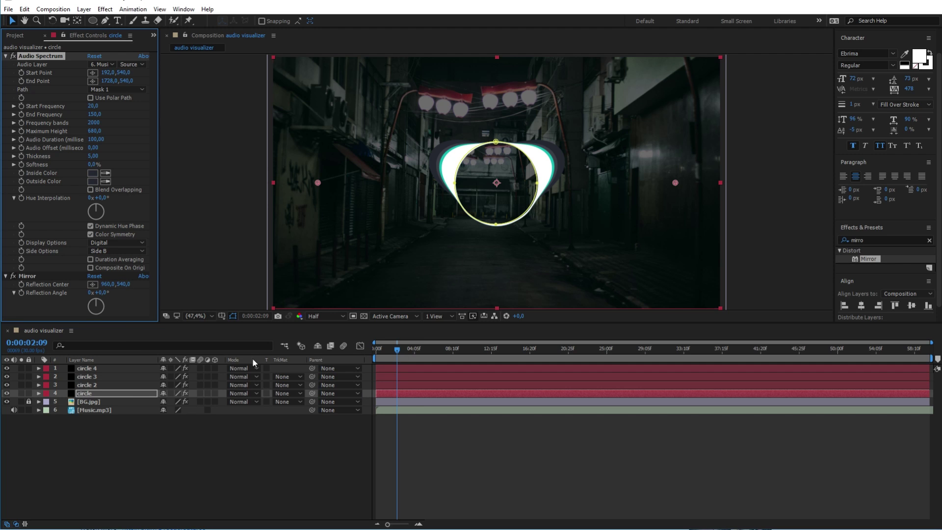
pyautogui.click(84, 369)
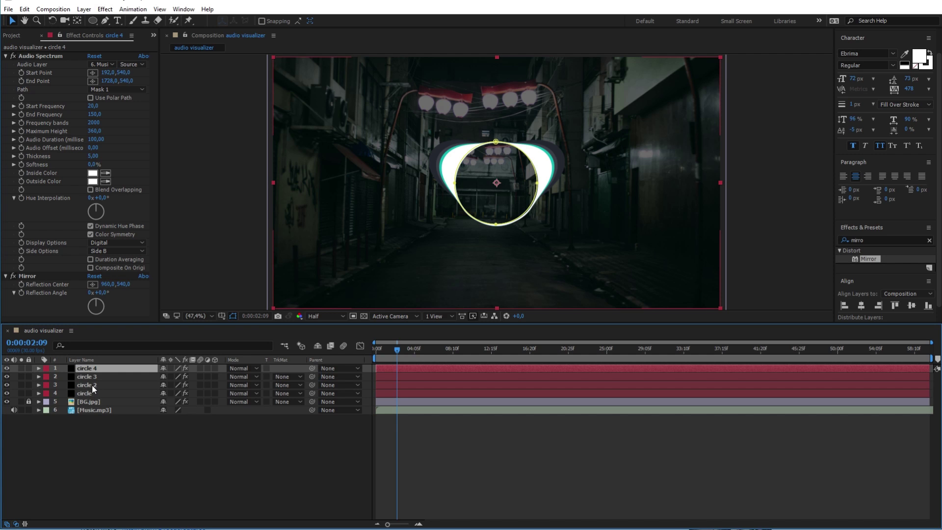
# Step: Duplicate the circle 4 layer and rename the copy 'line'
pyautogui.hotkey('ctrl', 'd')
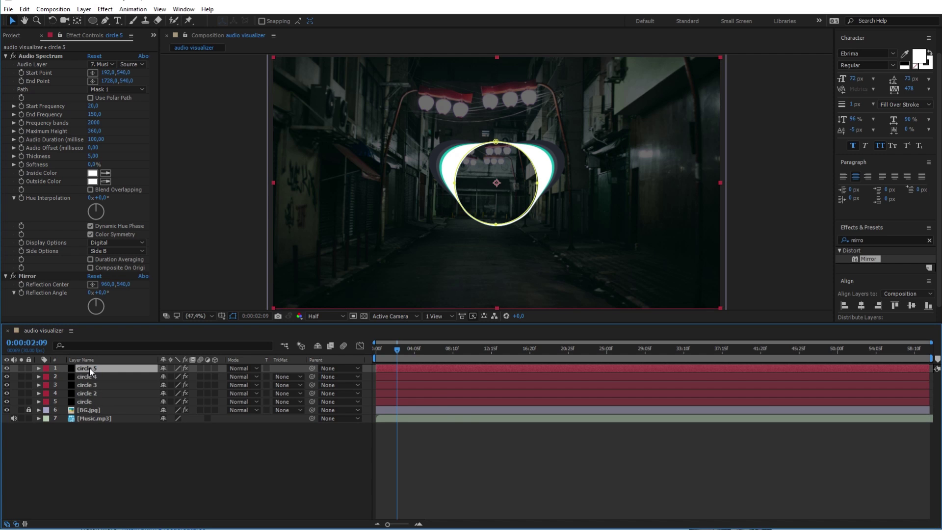
pyautogui.press('Return')
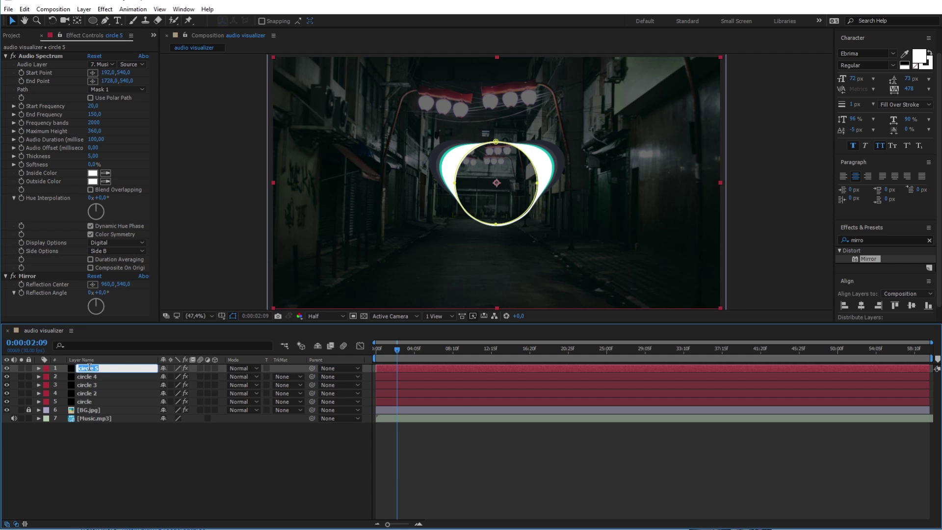
pyautogui.write('line')
pyautogui.press('Return')
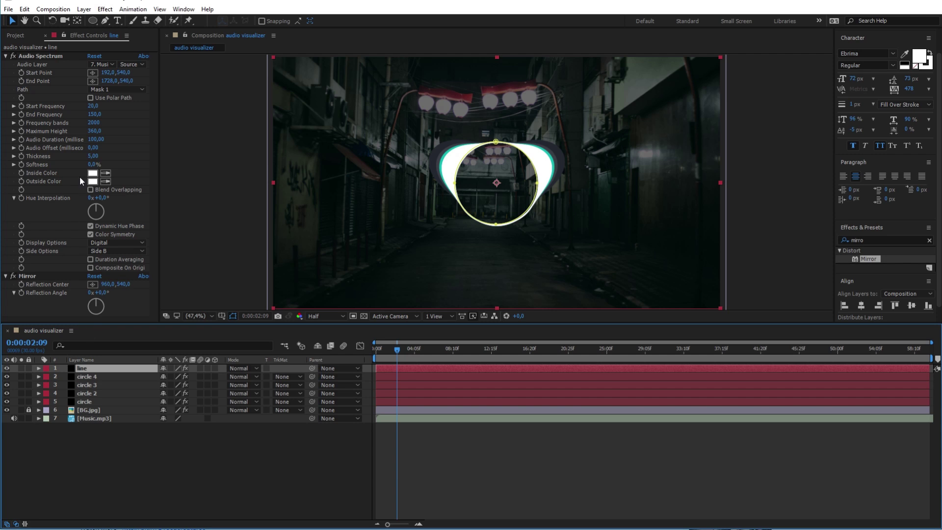
# Step: Set line's spectrum Path to None, delete its Mirror effect, and run it up the left edge
pyautogui.click(140, 90)
pyautogui.click(135, 100)
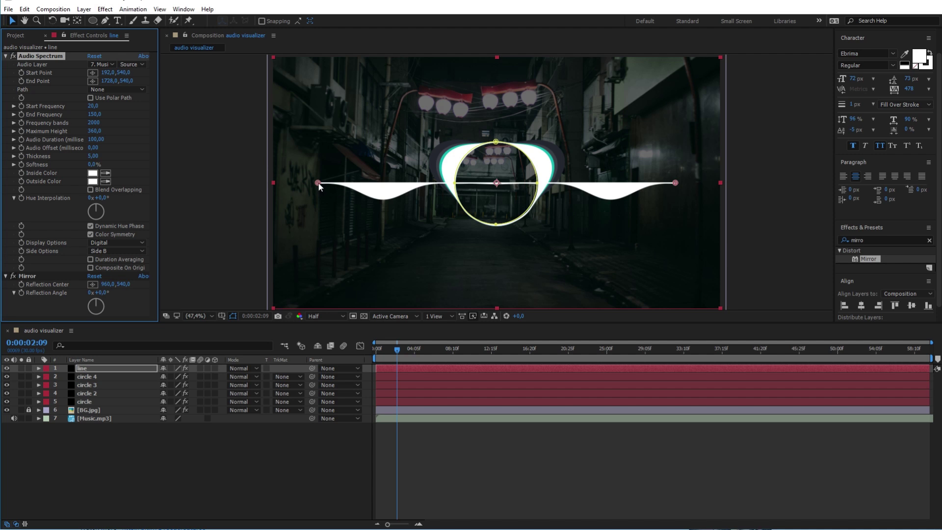
pyautogui.moveTo(318, 183); pyautogui.dragTo(293, 237)
pyautogui.click(32, 275)
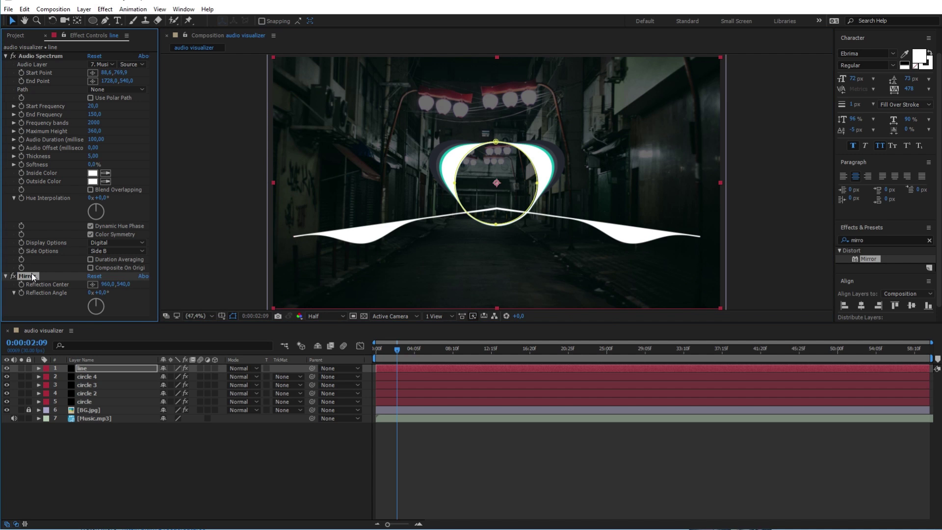
pyautogui.press('Delete')
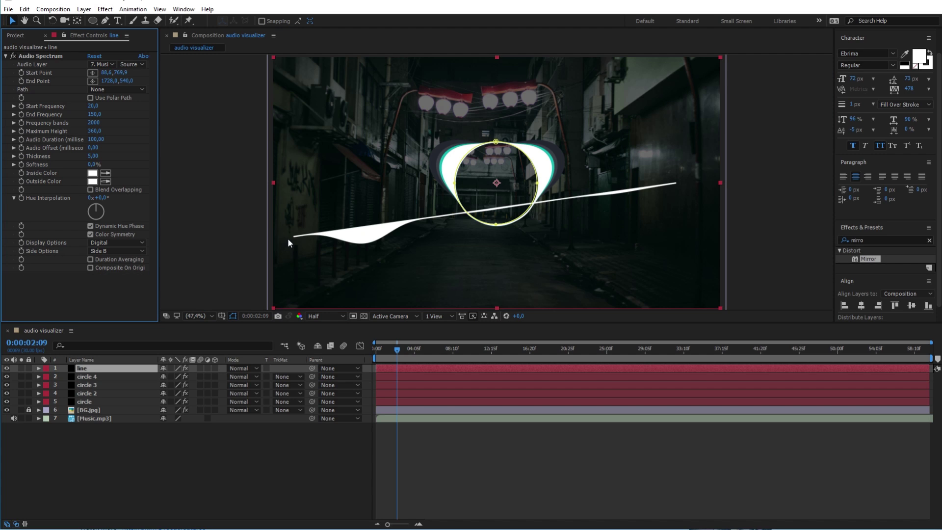
pyautogui.click(40, 55)
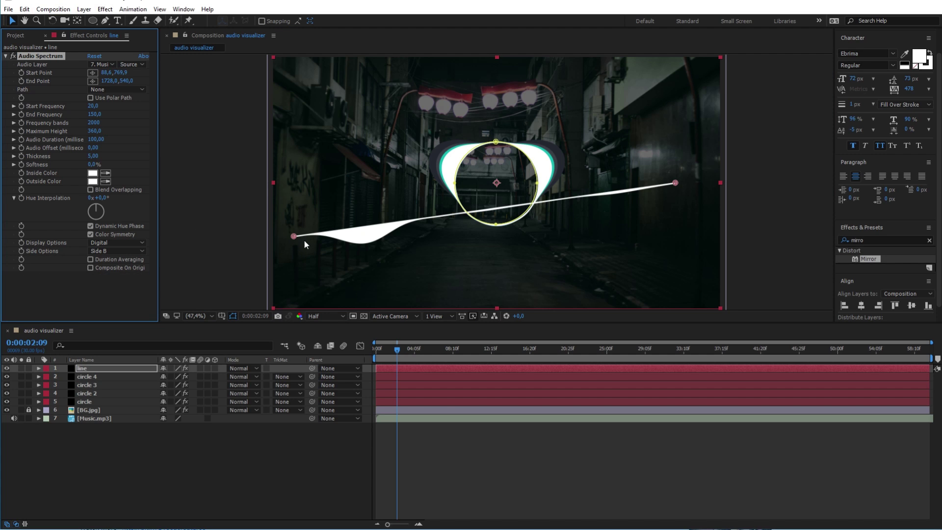
pyautogui.moveTo(295, 236); pyautogui.dragTo(275, 307)
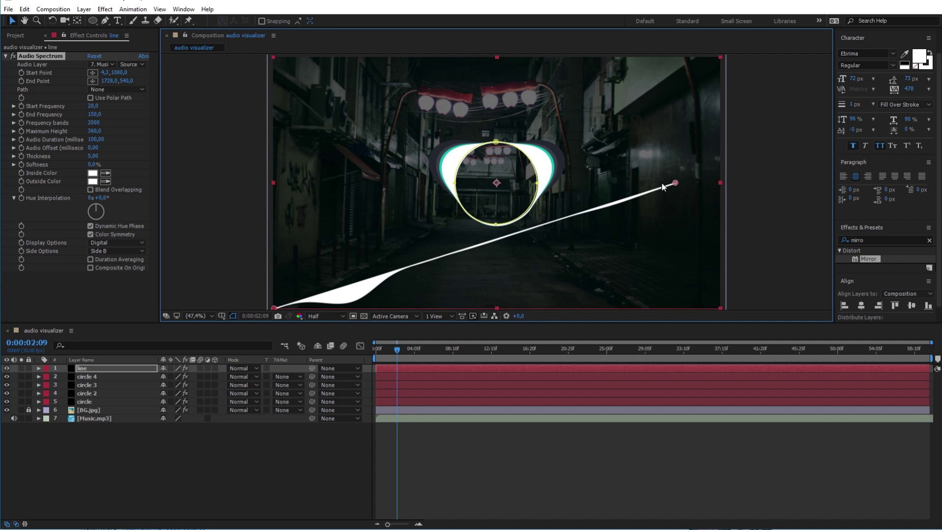
pyautogui.moveTo(675, 182); pyautogui.dragTo(273, 58)
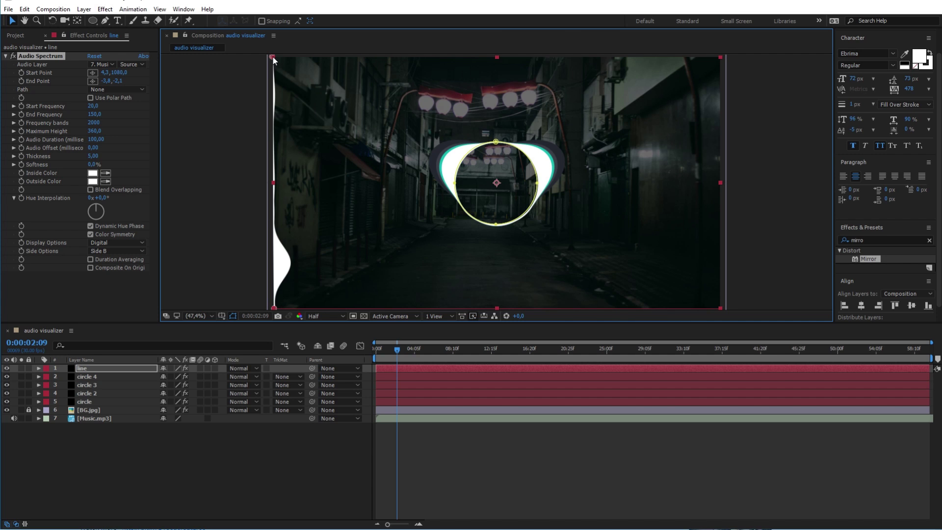
pyautogui.click(97, 370)
# Step: Duplicate line as line 2 and stretch its spectrum from the top-right to bottom-right corner
pyautogui.hotkey('ctrl', 'd')
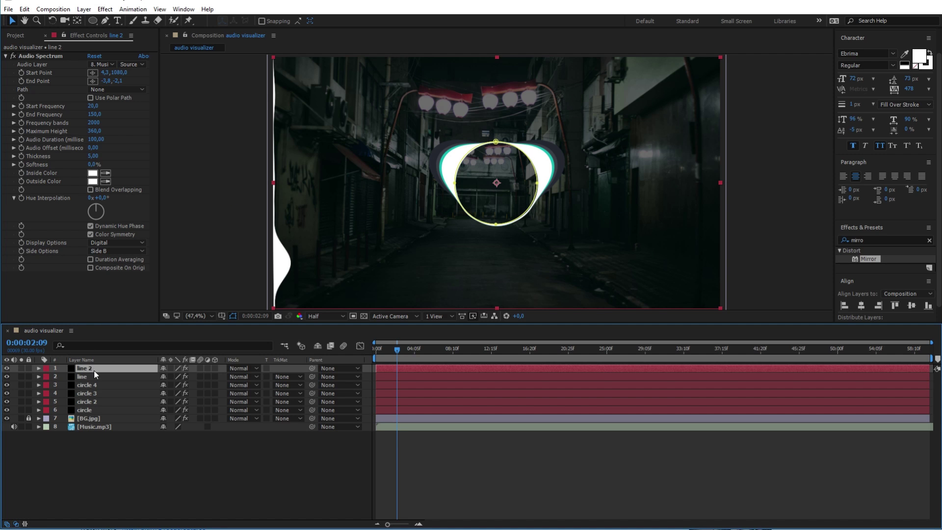
pyautogui.click(45, 55)
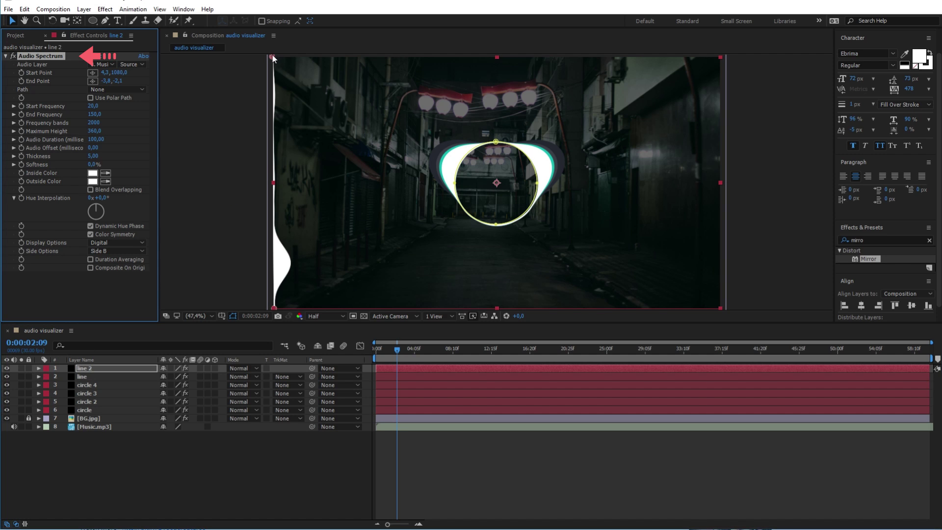
pyautogui.moveTo(273, 57); pyautogui.dragTo(719, 307)
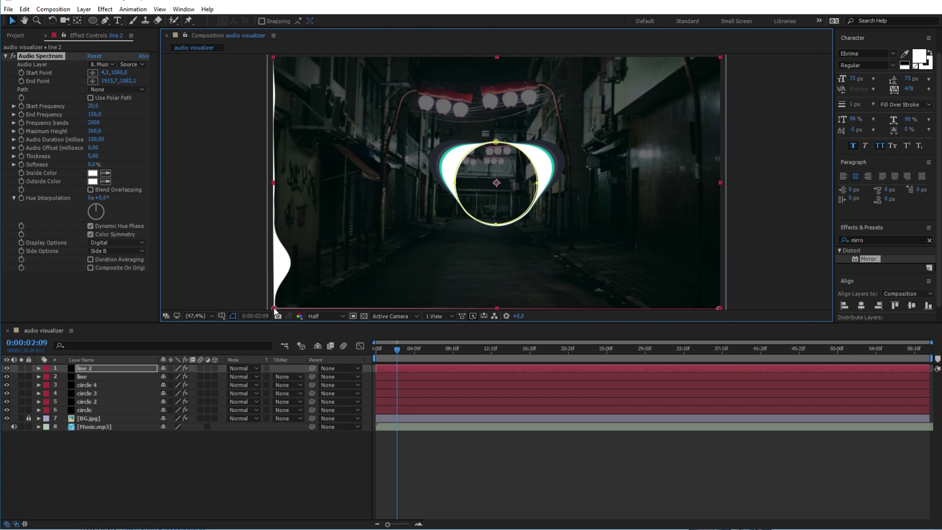
pyautogui.moveTo(274, 307); pyautogui.dragTo(719, 58)
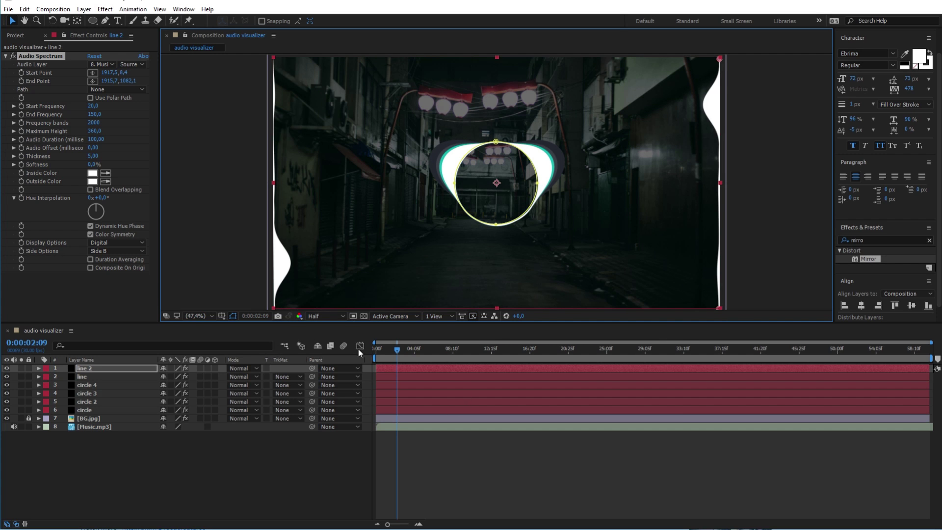
pyautogui.moveTo(394, 347); pyautogui.dragTo(378, 348)
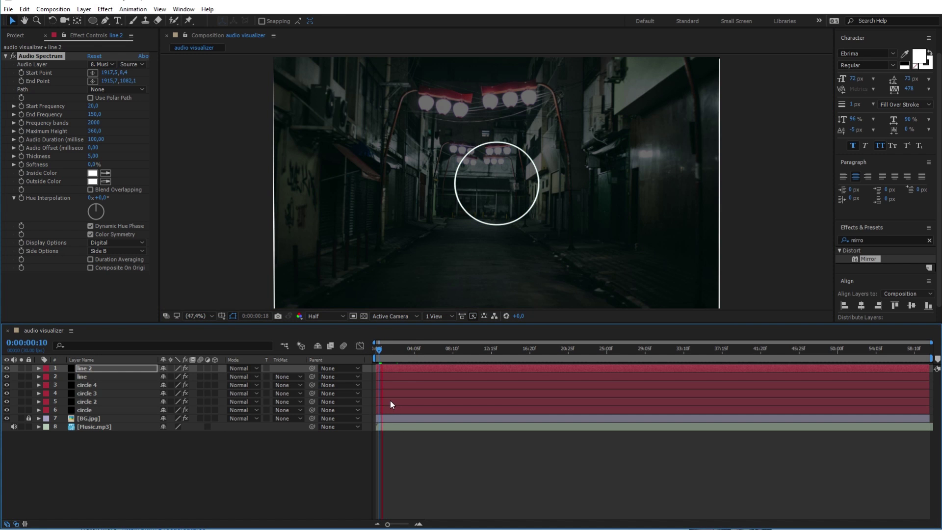
# Step: Create a black solid named dust just above BG.jpg and search Effects & Presets for 'cc pa'
pyautogui.press('Home')
pyautogui.hotkey('ctrl', 'a')
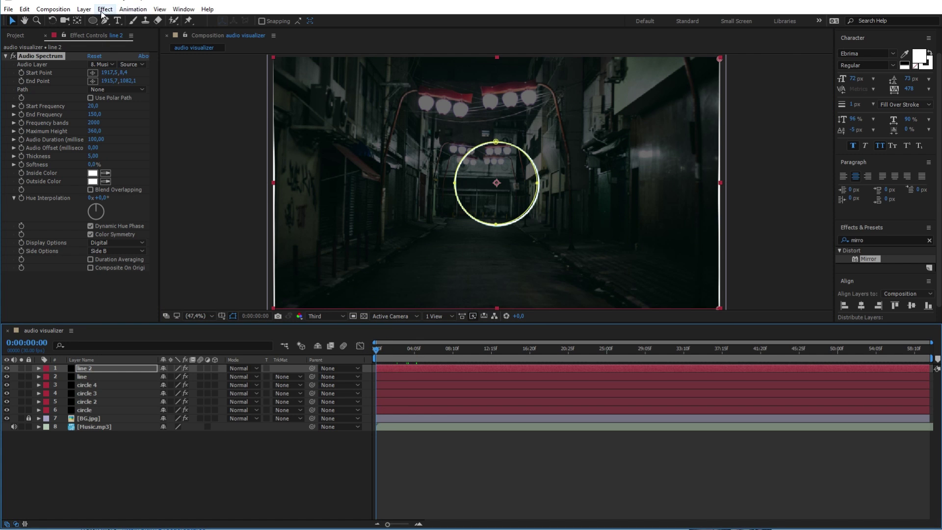
pyautogui.click(104, 9)
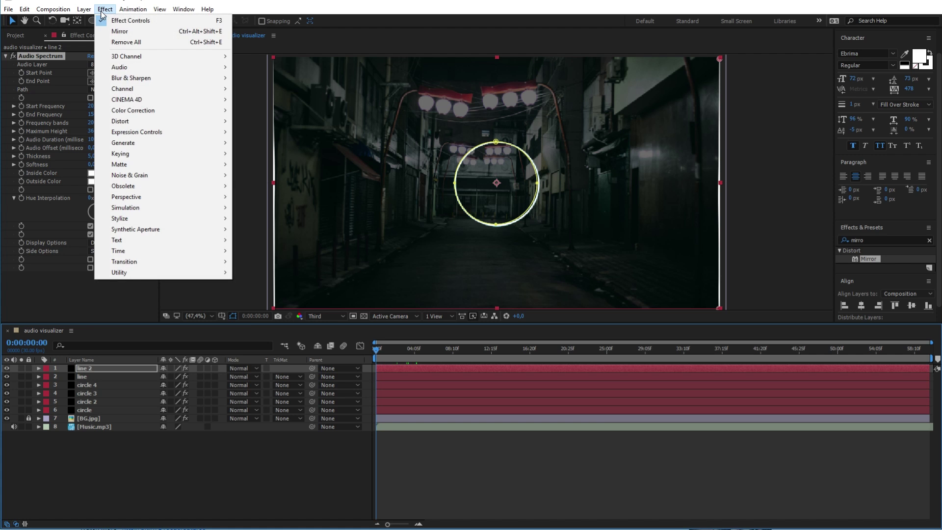
pyautogui.moveTo(84, 9)
pyautogui.moveTo(113, 18)
pyautogui.click(275, 30)
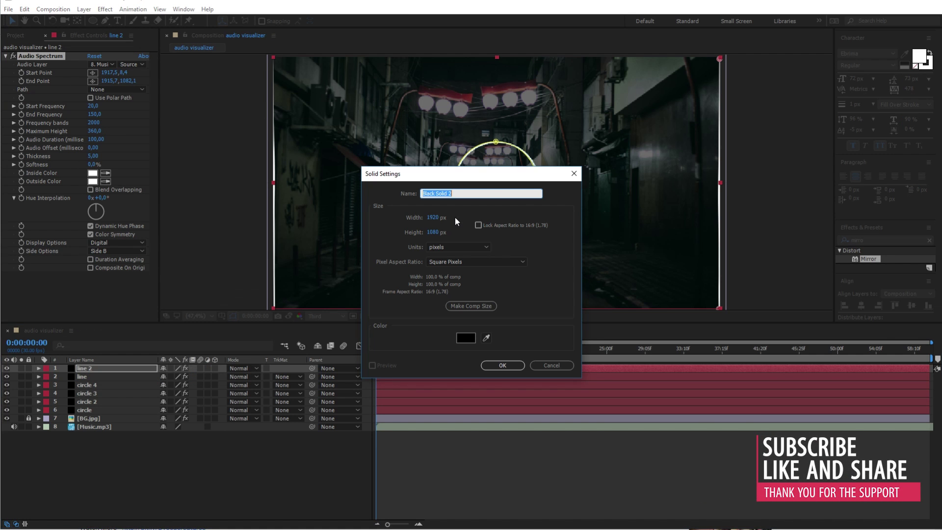
pyautogui.write('dust')
pyautogui.press('Return')
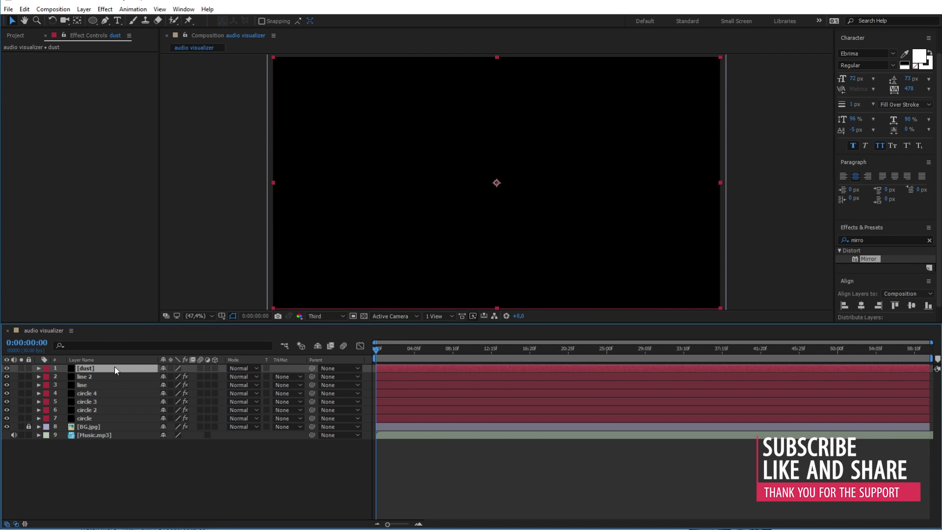
pyautogui.moveTo(116, 370); pyautogui.dragTo(65, 420)
pyautogui.hotkey('ctrl', '5')
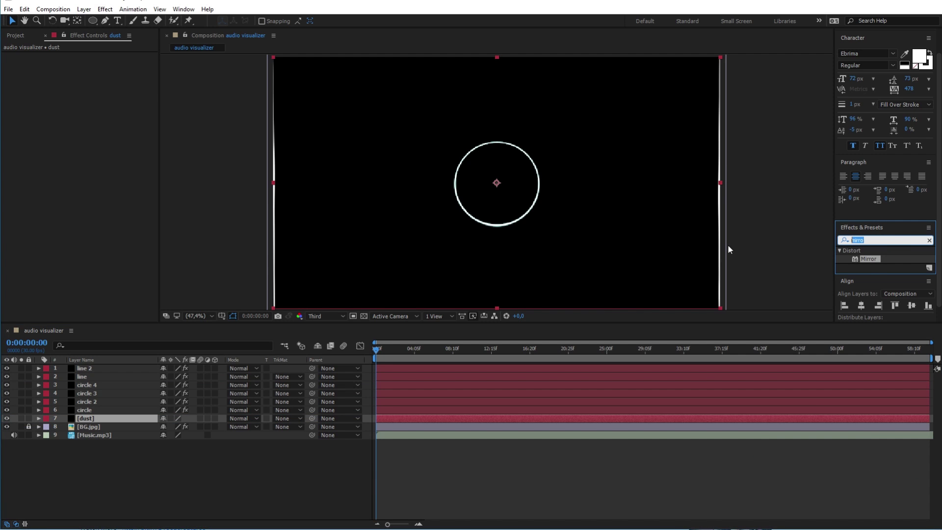
pyautogui.write('cc pa')
# Step: Apply CC Particle World to dust and hide its grid, horizon and axis box guides
pyautogui.click(858, 283)
pyautogui.moveTo(859, 284); pyautogui.dragTo(87, 415)
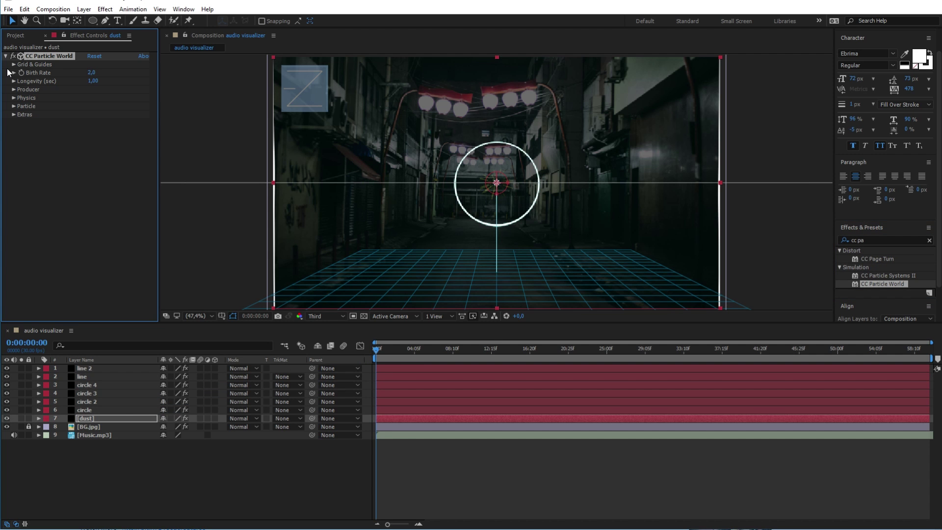
pyautogui.click(13, 64)
pyautogui.click(90, 156)
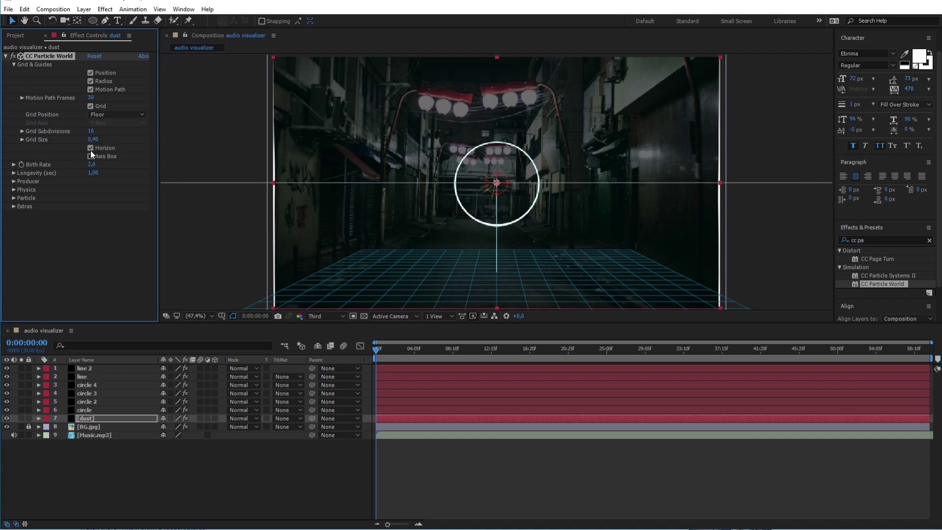
pyautogui.click(90, 148)
pyautogui.click(91, 106)
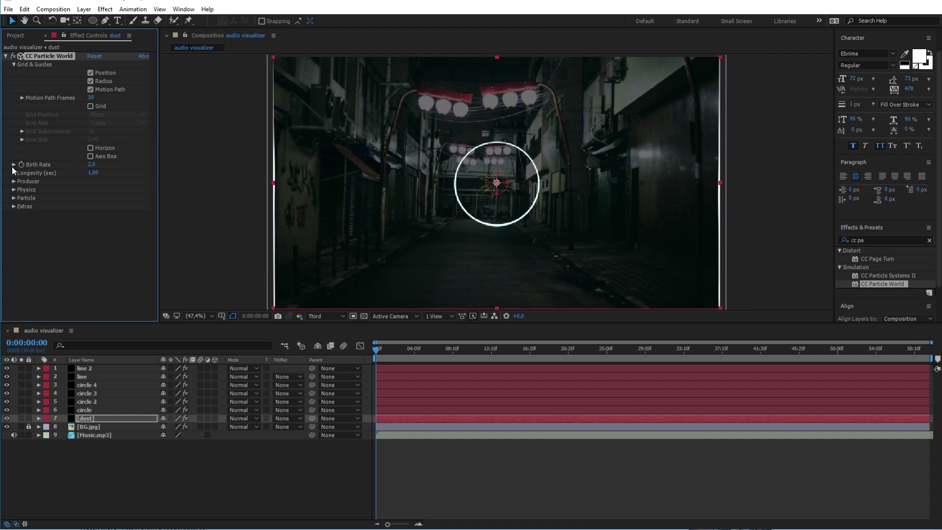
pyautogui.click(13, 64)
# Step: Set the particle Producer radii to X 0.515, Y 0.405 and Z 0.855
pyautogui.click(14, 73)
pyautogui.click(14, 94)
pyautogui.click(13, 116)
pyautogui.click(413, 349)
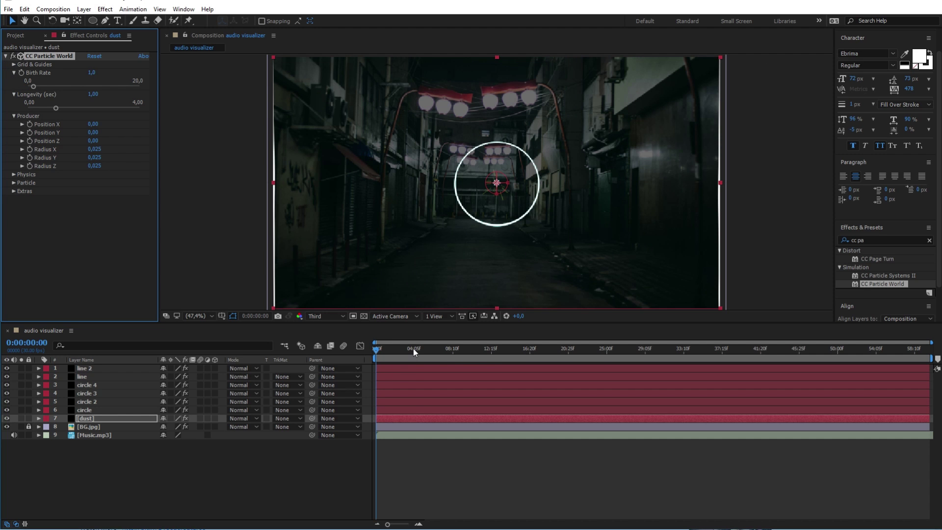
pyautogui.click(14, 174)
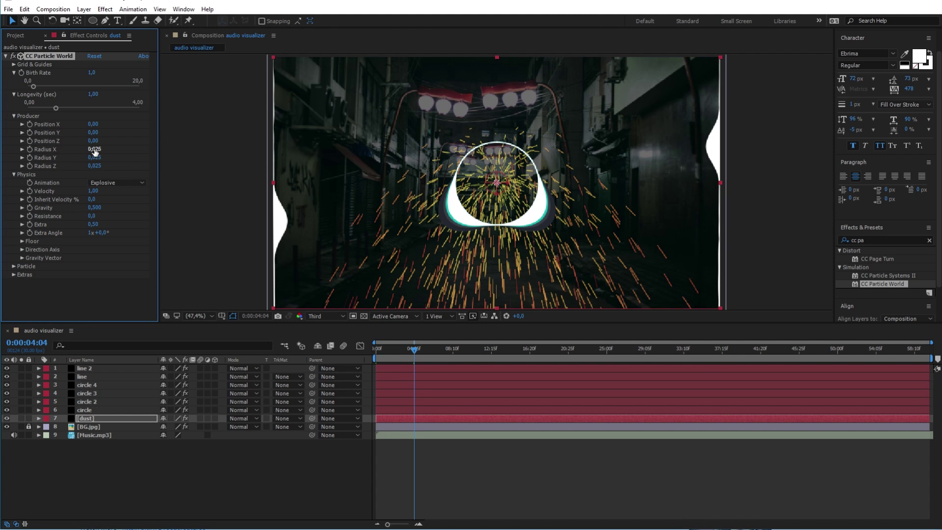
pyautogui.moveTo(95, 151); pyautogui.dragTo(118, 149)
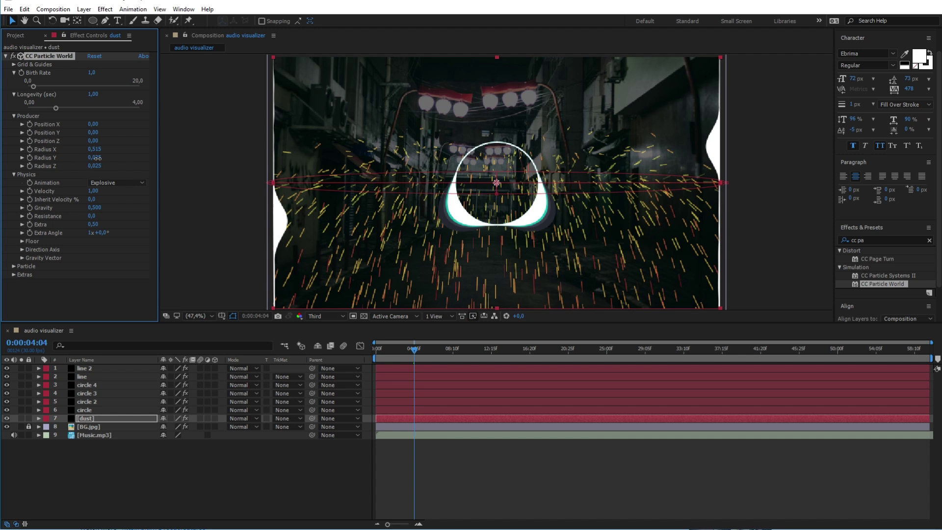
pyautogui.moveTo(94, 157); pyautogui.dragTo(114, 158)
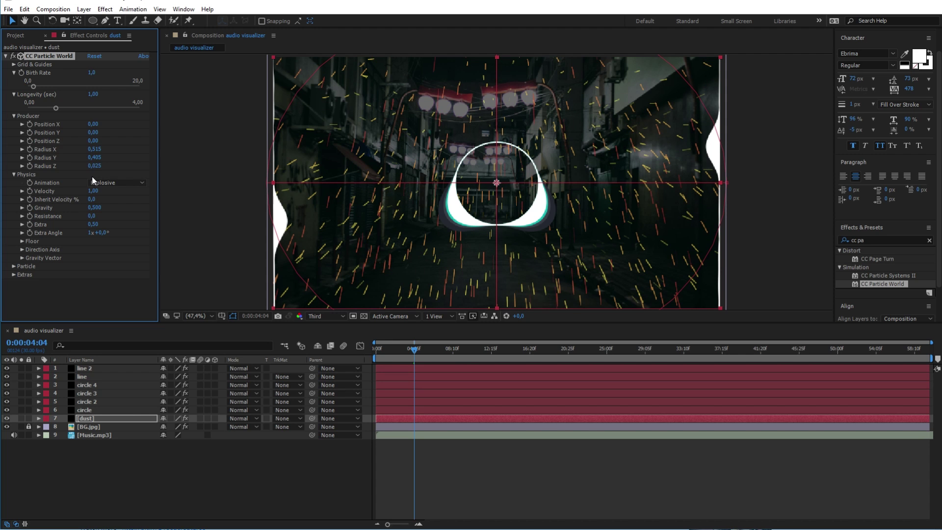
pyautogui.moveTo(93, 165); pyautogui.dragTo(133, 172)
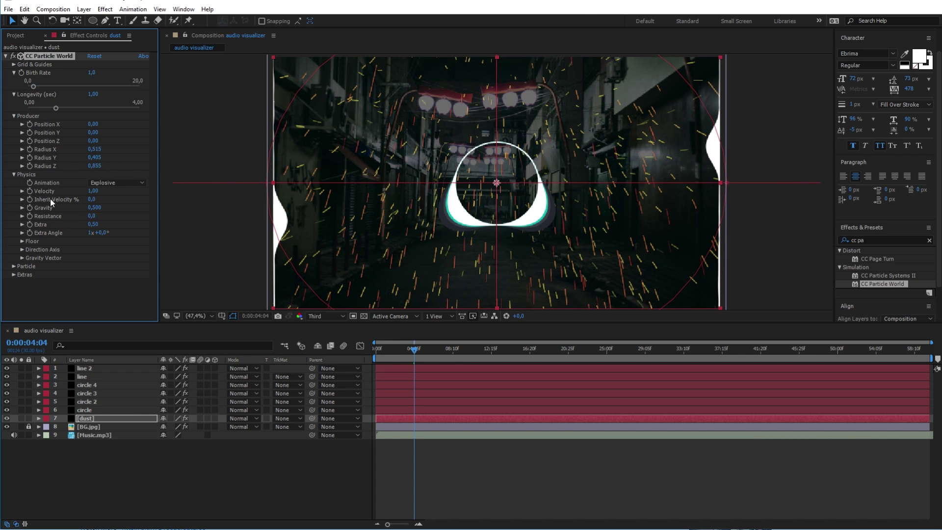
# Step: Switch the particle animation to Jet Sideways with a velocity of 4
pyautogui.click(117, 183)
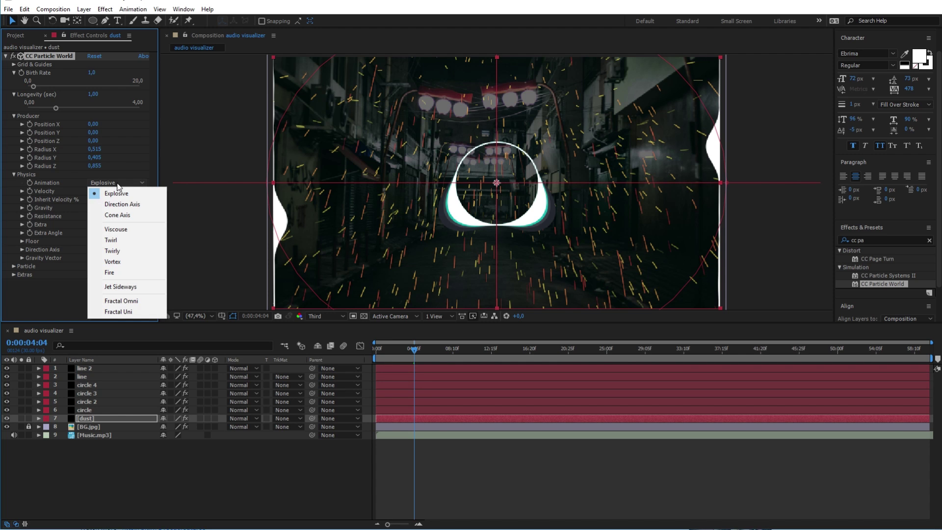
pyautogui.click(121, 286)
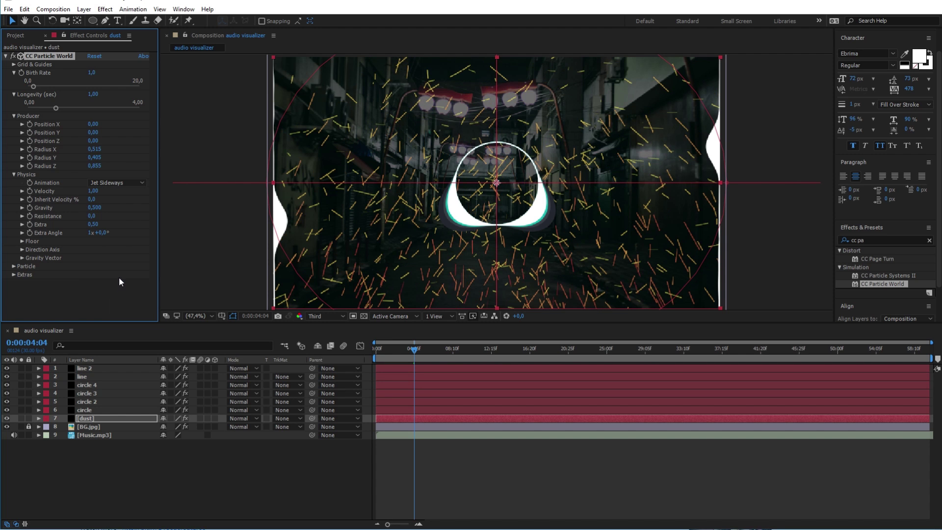
pyautogui.click(92, 191)
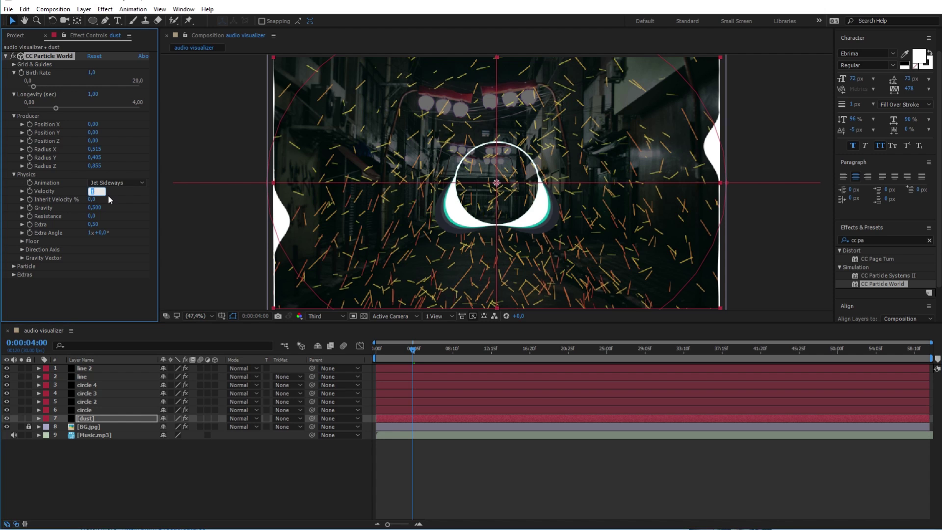
pyautogui.write('4')
pyautogui.press('Return')
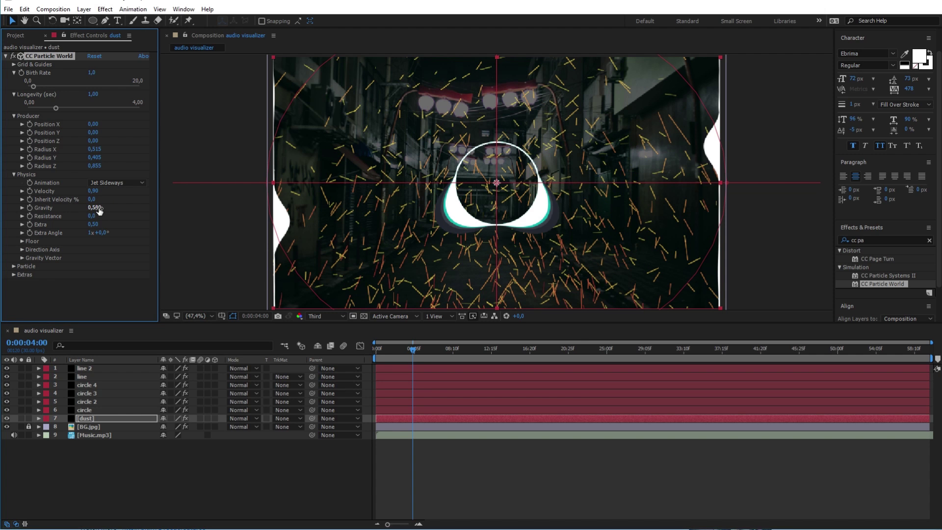
# Step: Set the particle physics to gravity 0.09 and resistance 1.9
pyautogui.click(96, 208)
pyautogui.write('0.09')
pyautogui.press('Return')
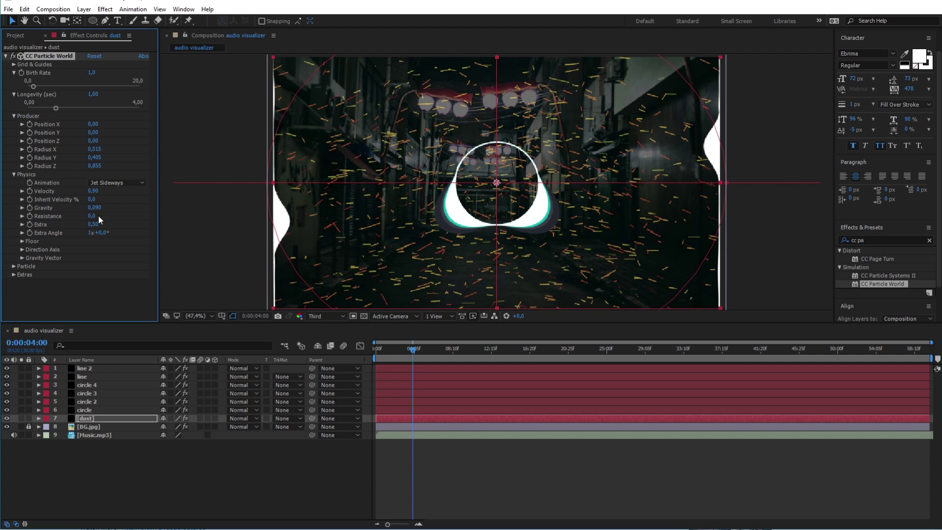
pyautogui.click(92, 215)
pyautogui.write('1.9')
pyautogui.press('Return')
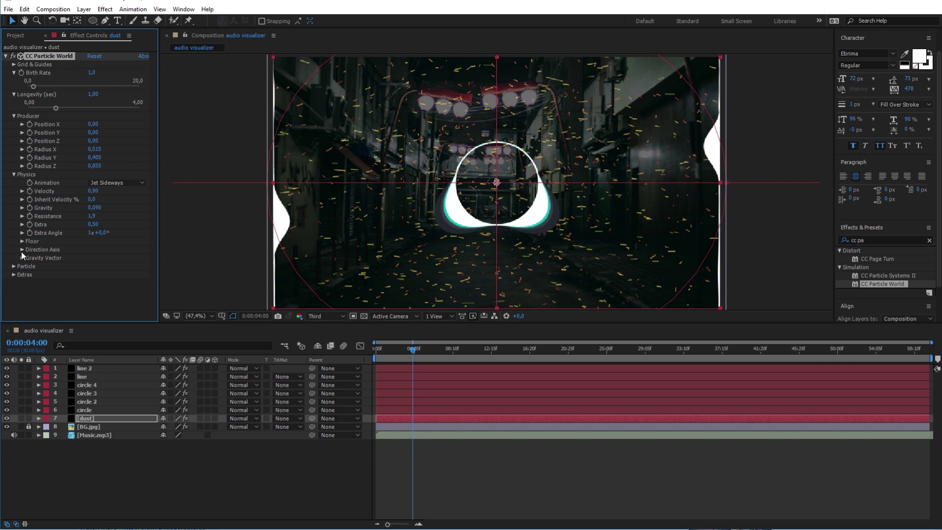
pyautogui.click(13, 266)
pyautogui.scroll(-5, 22, 262)
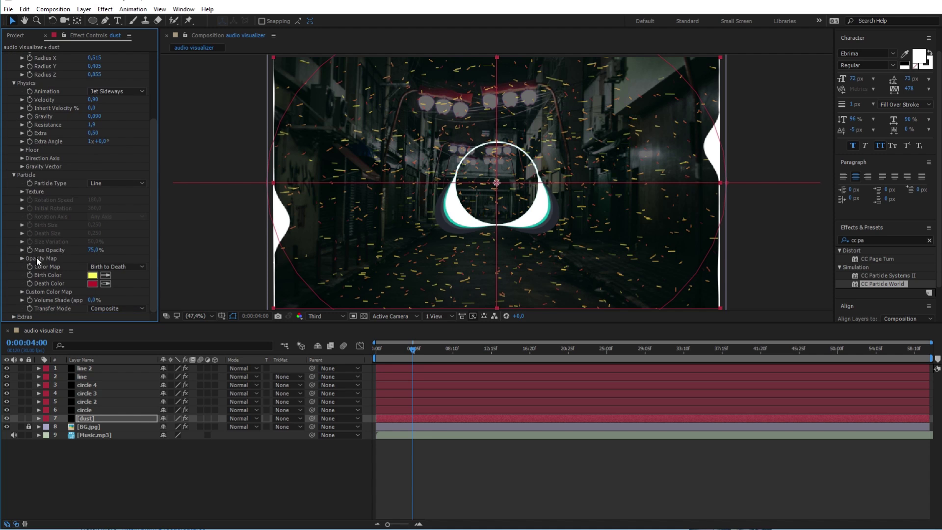
# Step: Make the particles Faded Sphere with birth size 0.03 and death size 0.07
pyautogui.click(131, 183)
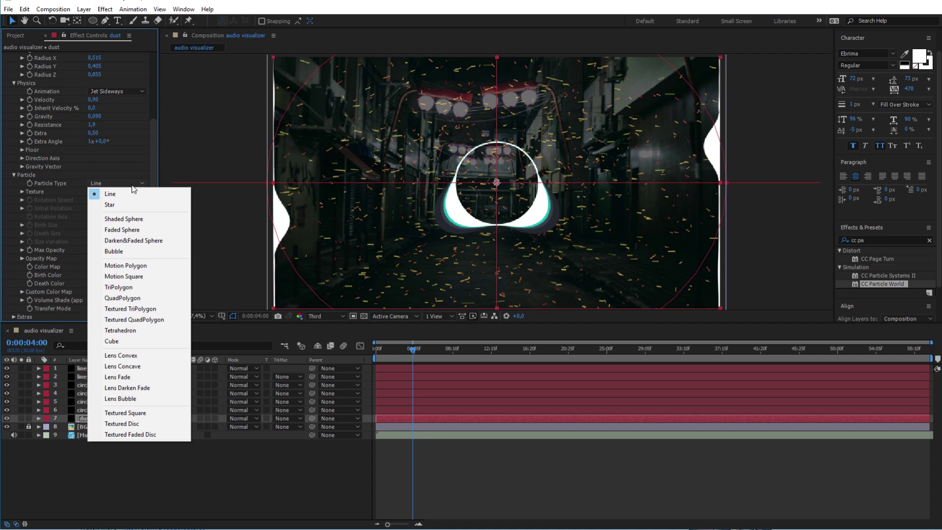
pyautogui.click(136, 229)
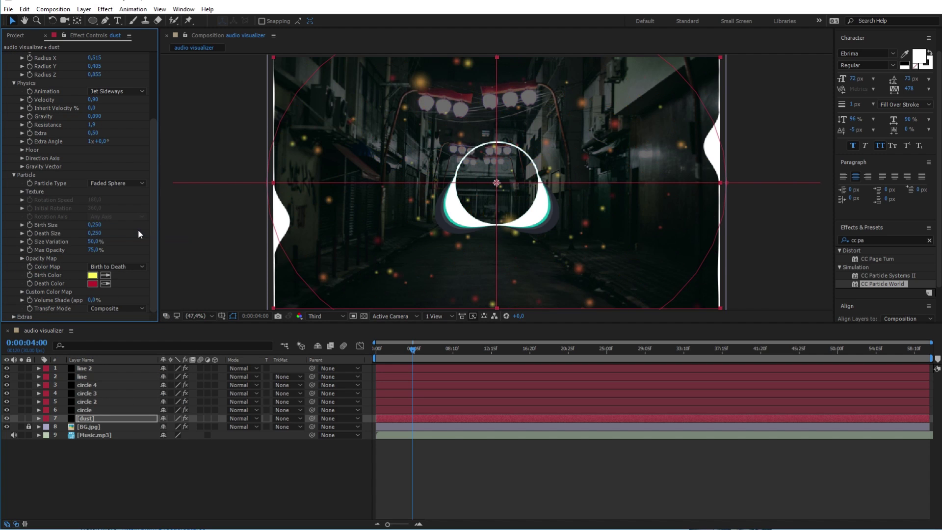
pyautogui.click(93, 225)
pyautogui.write('0,03')
pyautogui.press('Return')
pyautogui.click(96, 234)
pyautogui.write('0,07')
pyautogui.press('Return')
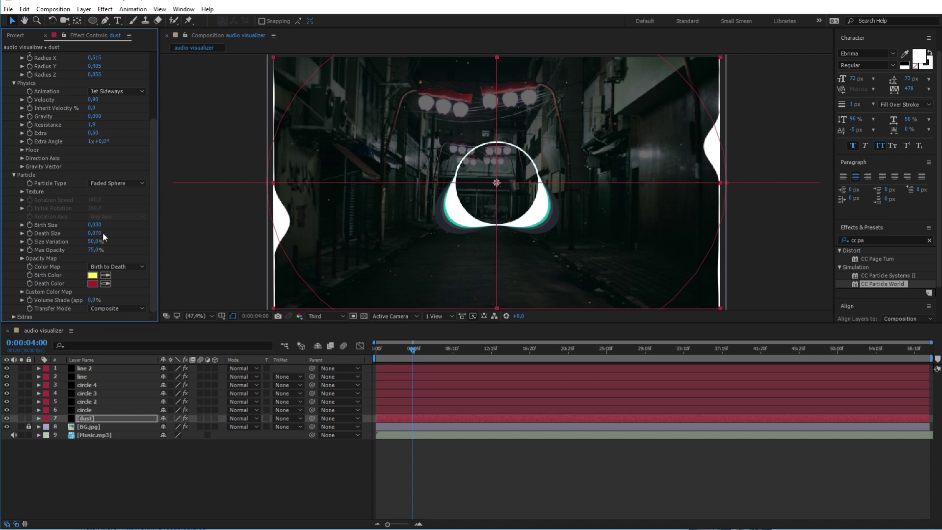
# Step: Set both the particle birth and death colours to white
pyautogui.click(104, 274)
pyautogui.click(92, 274)
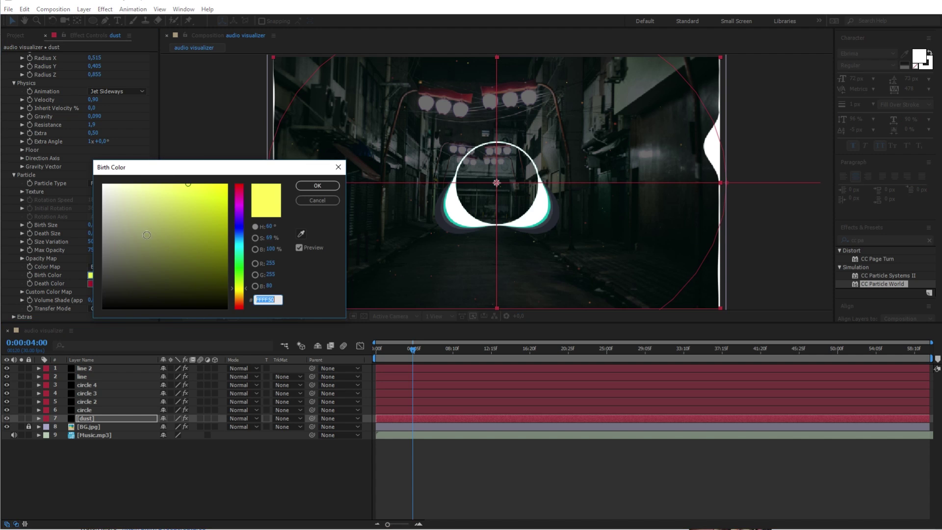
pyautogui.click(103, 184)
pyautogui.click(317, 185)
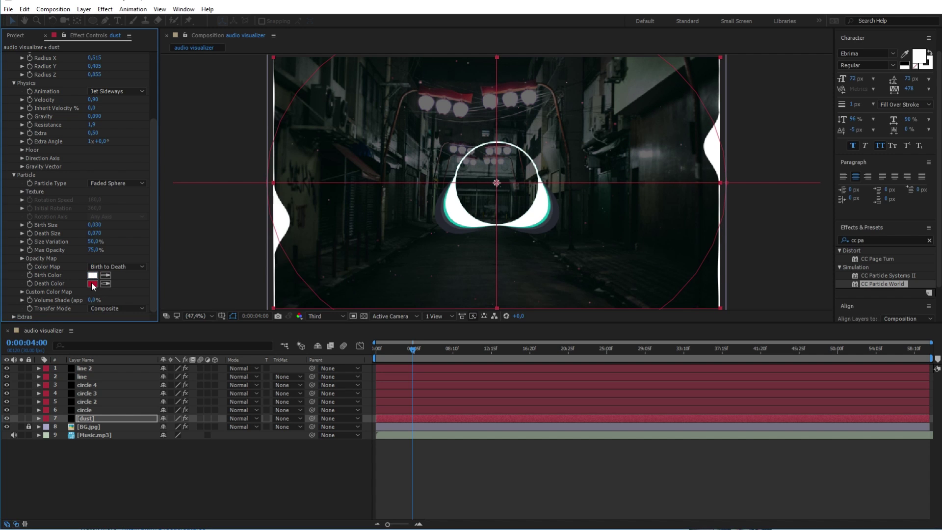
pyautogui.click(90, 283)
pyautogui.click(103, 185)
pyautogui.click(319, 186)
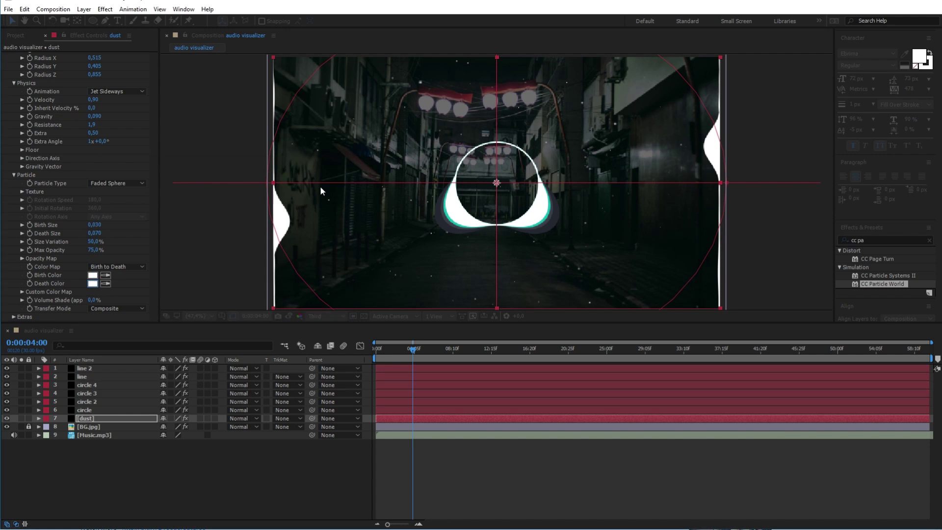
pyautogui.scroll(4, 142, 167)
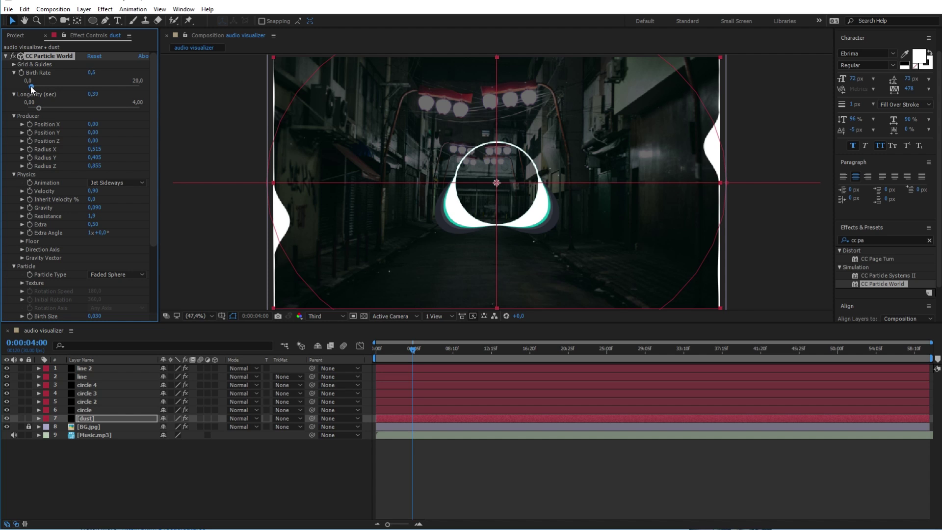
pyautogui.moveTo(414, 349); pyautogui.dragTo(422, 348)
pyautogui.click(435, 351)
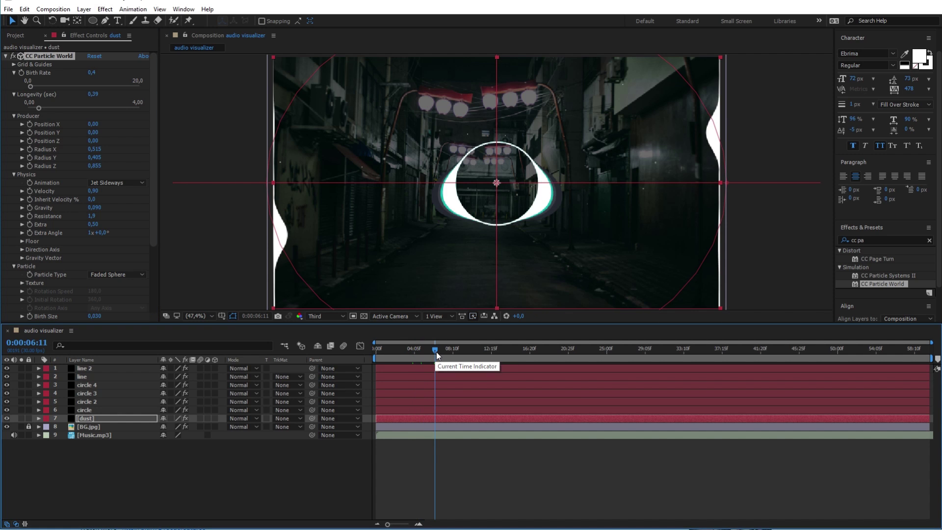
pyautogui.click(445, 351)
pyautogui.click(420, 349)
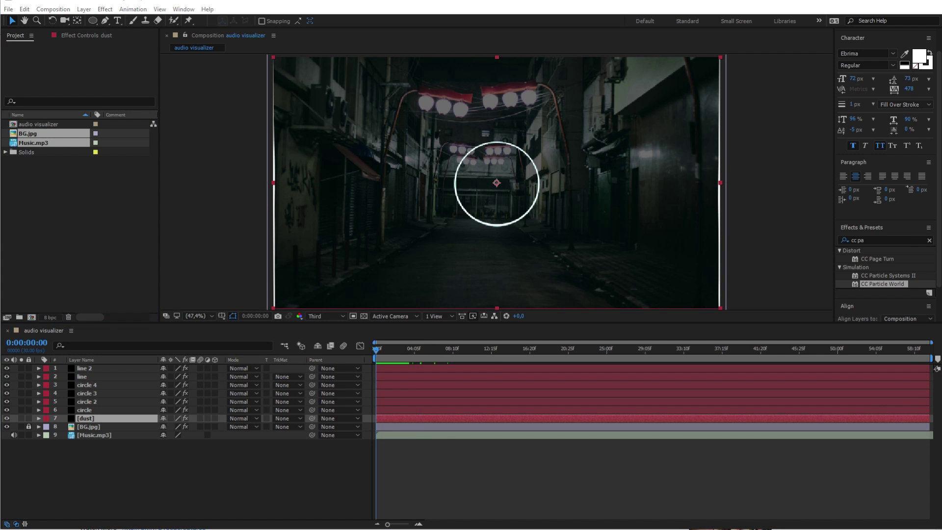
# Step: Import palm.eps into the project and add it to the composition above dust
pyautogui.hotkey('alt', 'Tab')
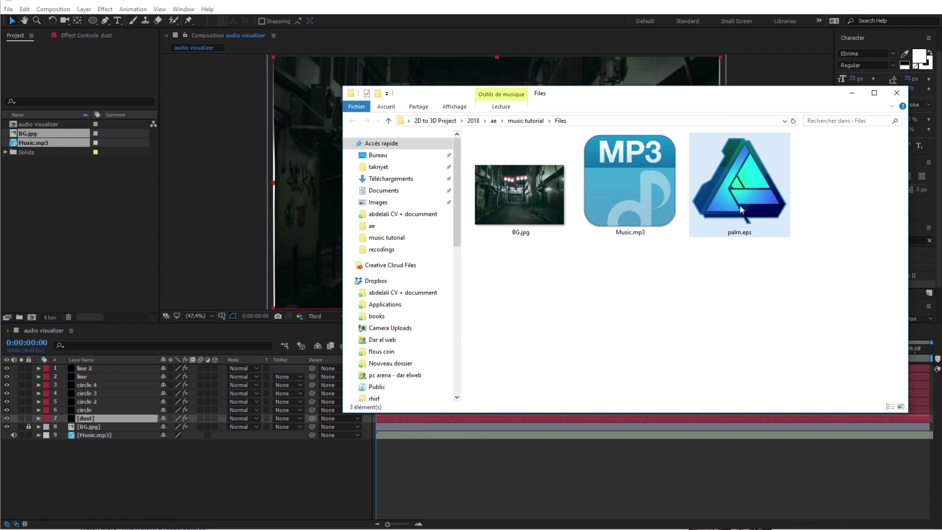
pyautogui.moveTo(740, 205); pyautogui.dragTo(74, 193)
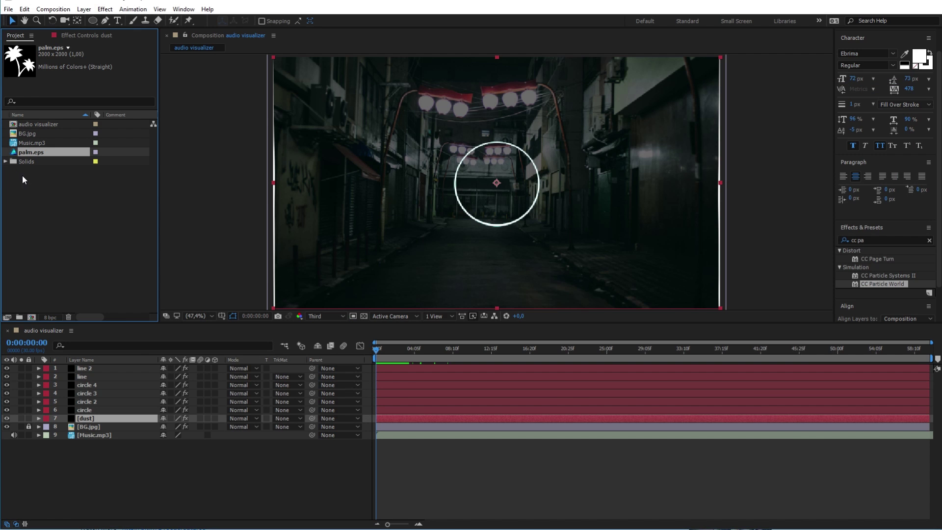
pyautogui.moveTo(26, 154); pyautogui.dragTo(90, 421)
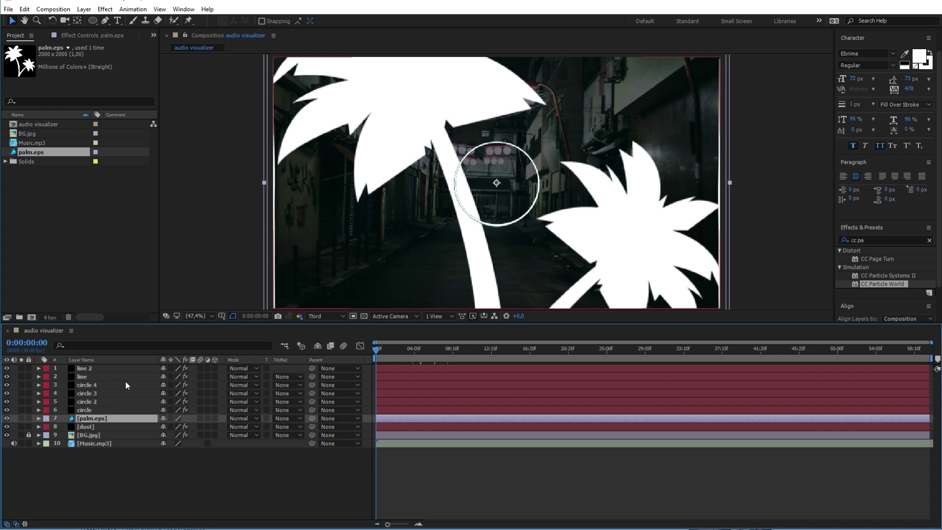
# Step: Scale the palm.eps layer down to 6% and move it just above the ring
pyautogui.press('s')
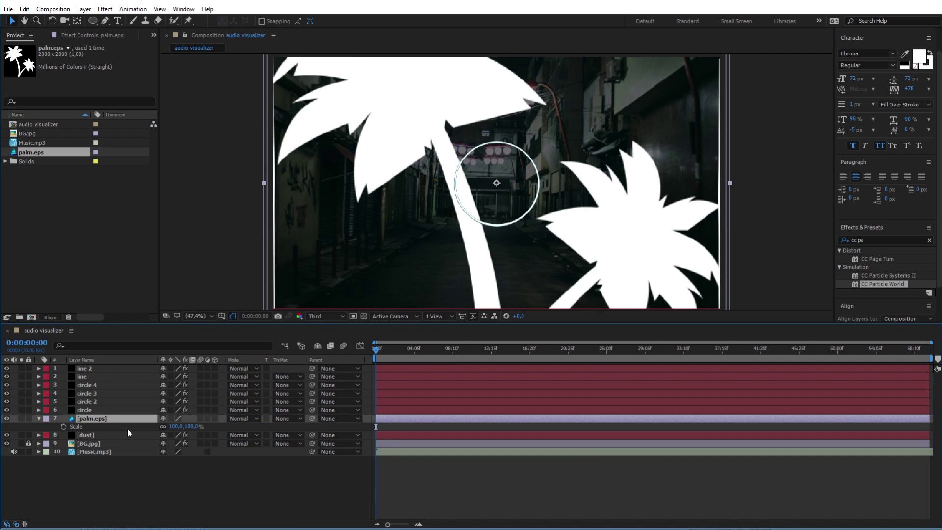
pyautogui.moveTo(179, 428); pyautogui.dragTo(132, 428)
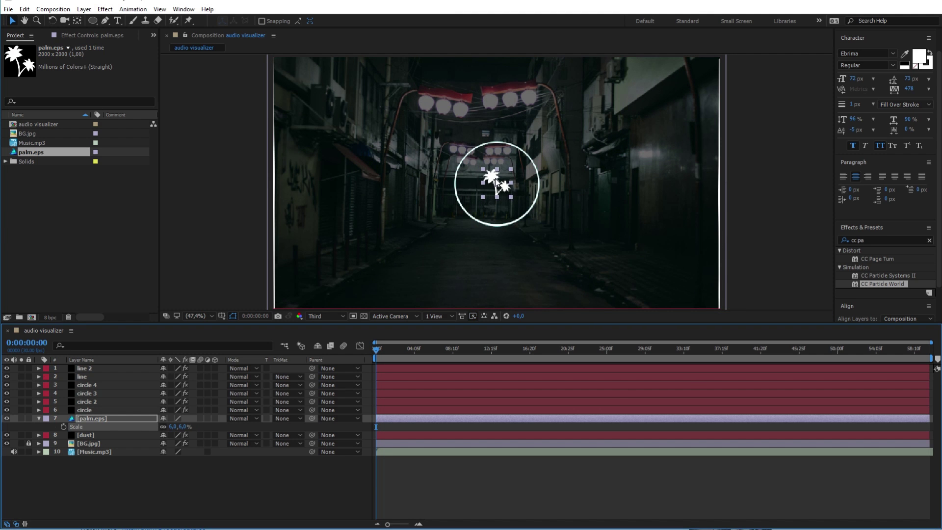
pyautogui.moveTo(497, 183); pyautogui.dragTo(498, 128)
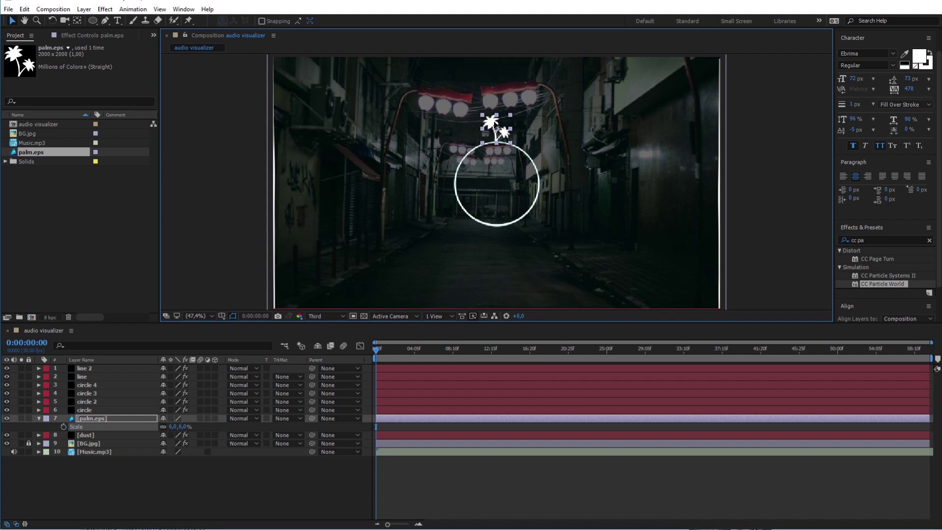
pyautogui.click(233, 192)
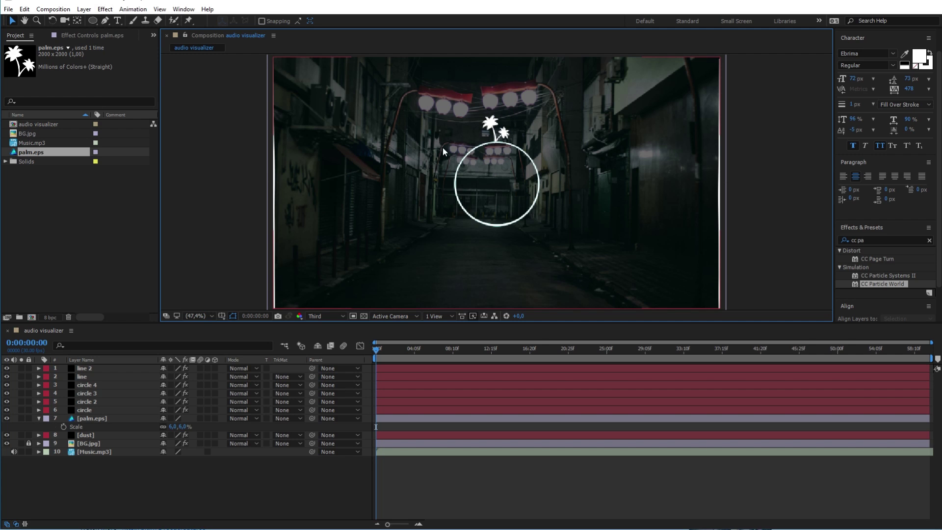
# Step: Create a two-line text layer reading 'Tuts' and 'Up'
pyautogui.click(64, 427)
pyautogui.click(84, 367)
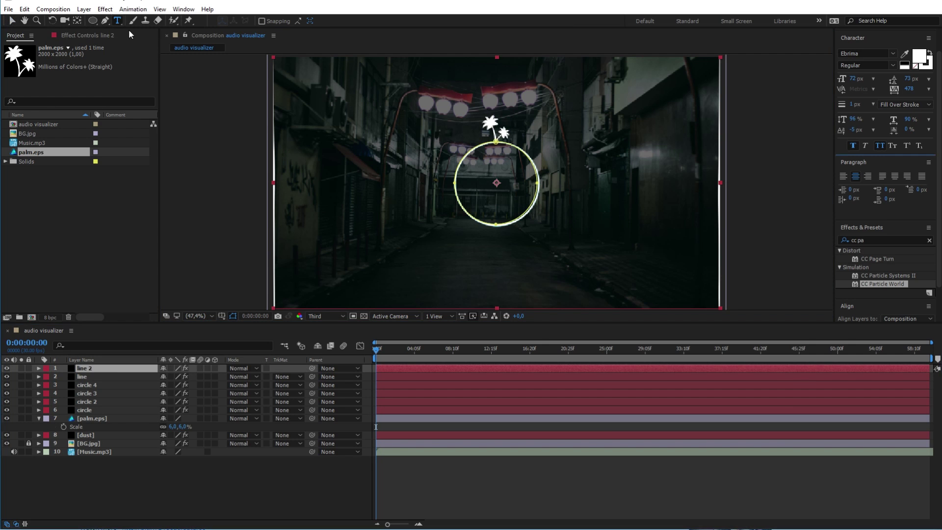
pyautogui.click(117, 20)
pyautogui.click(346, 172)
pyautogui.write('Tuts')
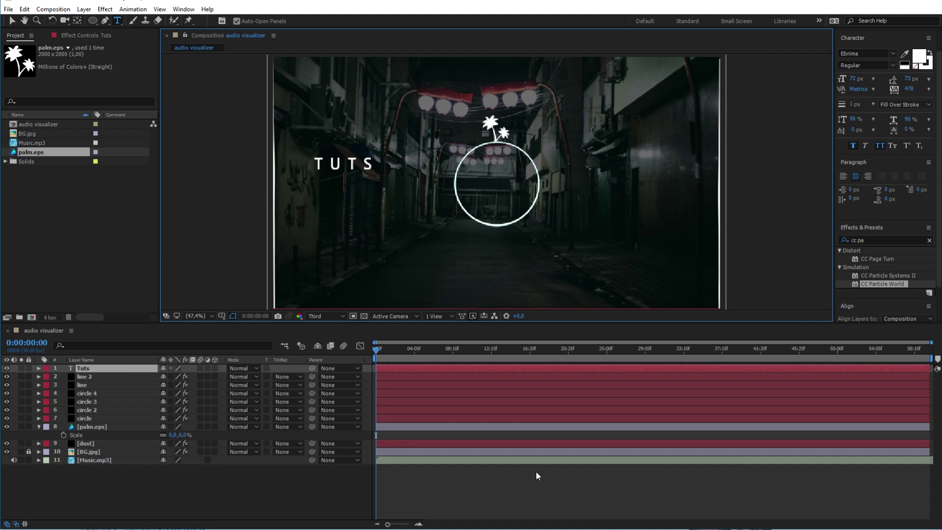
pyautogui.press('Return')
pyautogui.write('Up')
# Step: Set the text to Kaushan Script with tracking 0 and All Caps off
pyautogui.hotkey('ctrl', 'a')
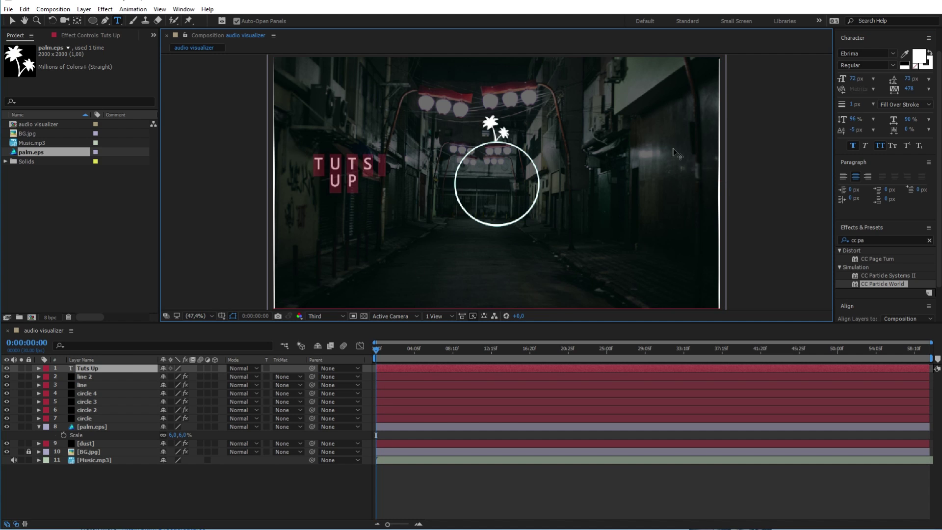
pyautogui.click(893, 54)
pyautogui.press('End')
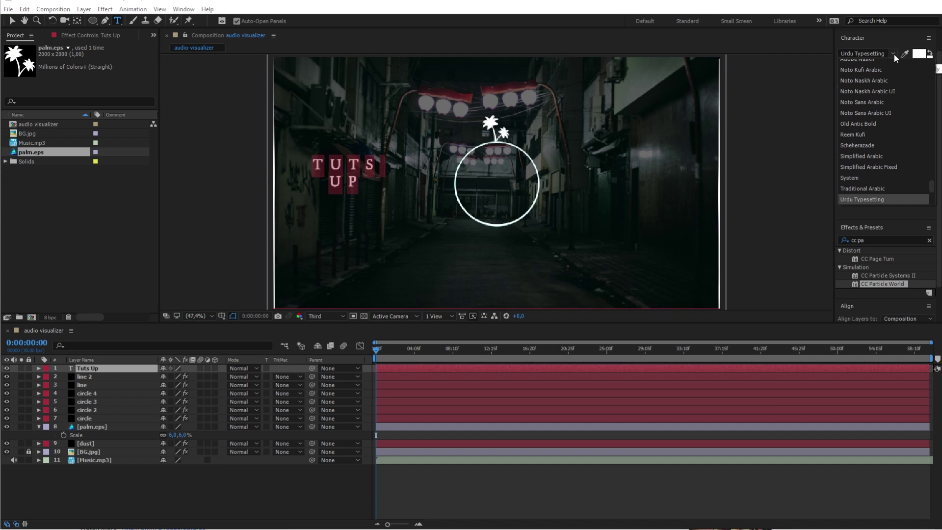
pyautogui.press('k')
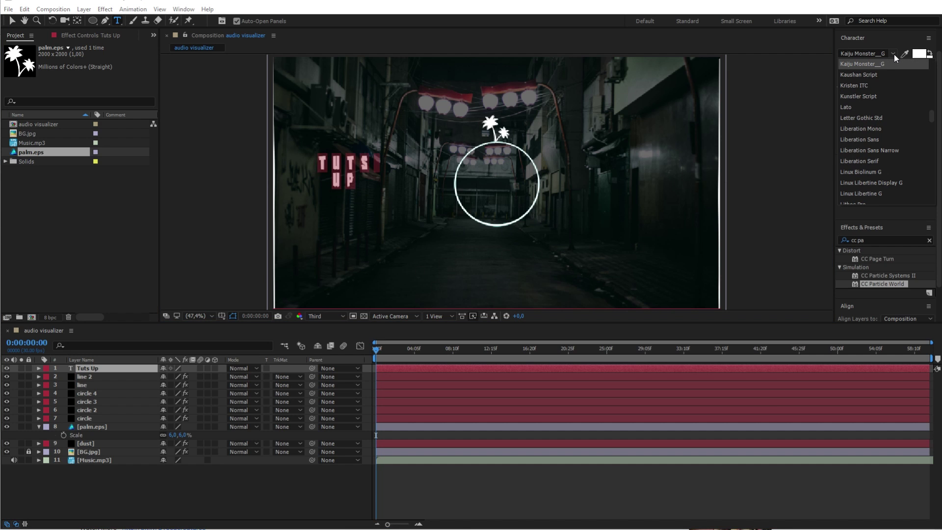
pyautogui.click(878, 75)
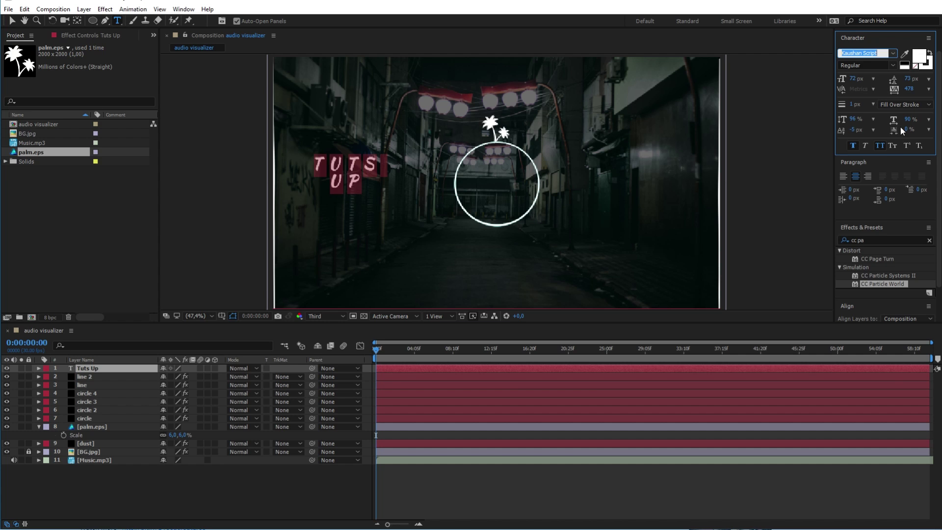
pyautogui.click(928, 88)
pyautogui.click(911, 169)
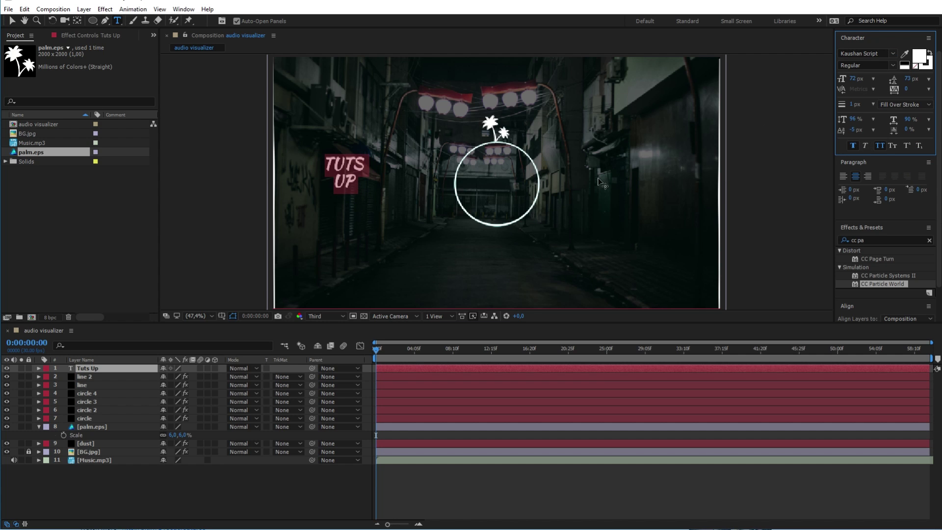
pyautogui.click(879, 145)
# Step: Enlarge 'Up' to 99 px, then move and scale the text to centre it inside the circle
pyautogui.click(343, 174)
pyautogui.doubleClick(344, 182)
pyautogui.moveTo(853, 82); pyautogui.dragTo(871, 78)
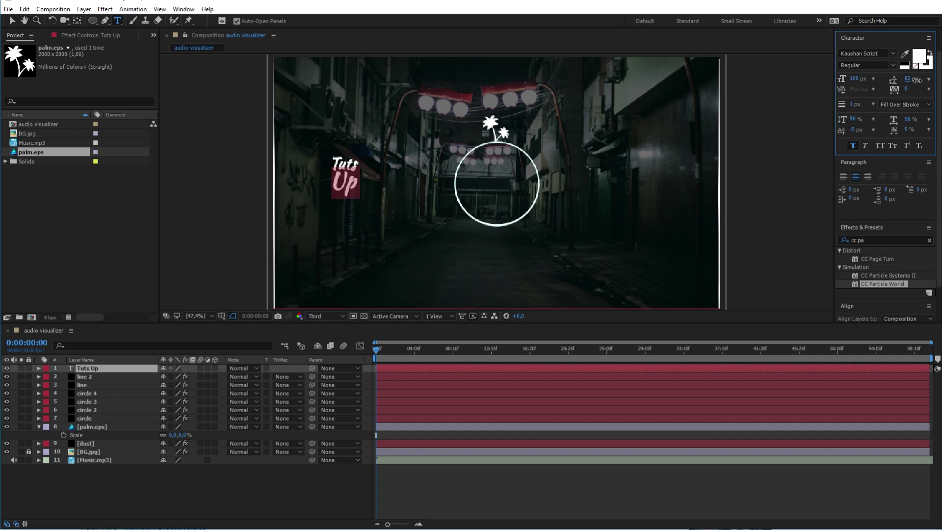
pyautogui.click(12, 21)
pyautogui.moveTo(349, 188); pyautogui.dragTo(521, 156)
pyautogui.moveTo(503, 191); pyautogui.dragTo(496, 199)
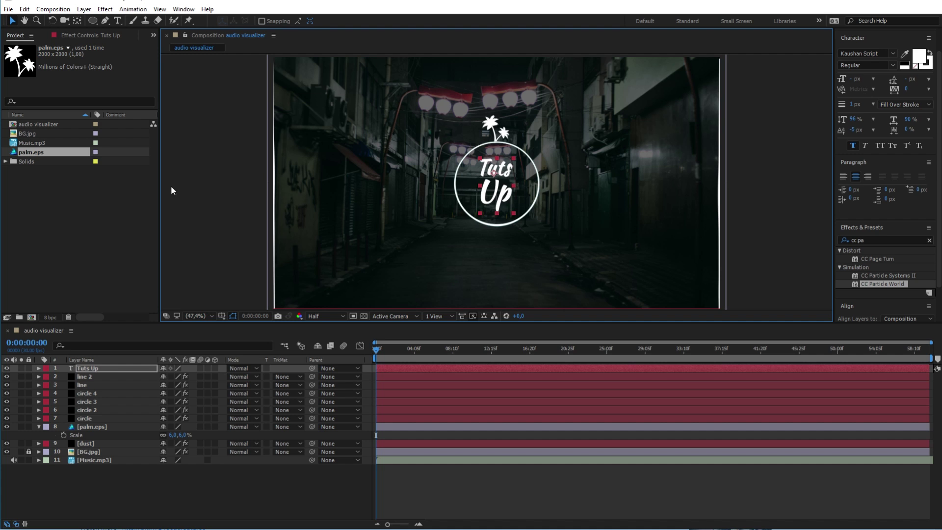